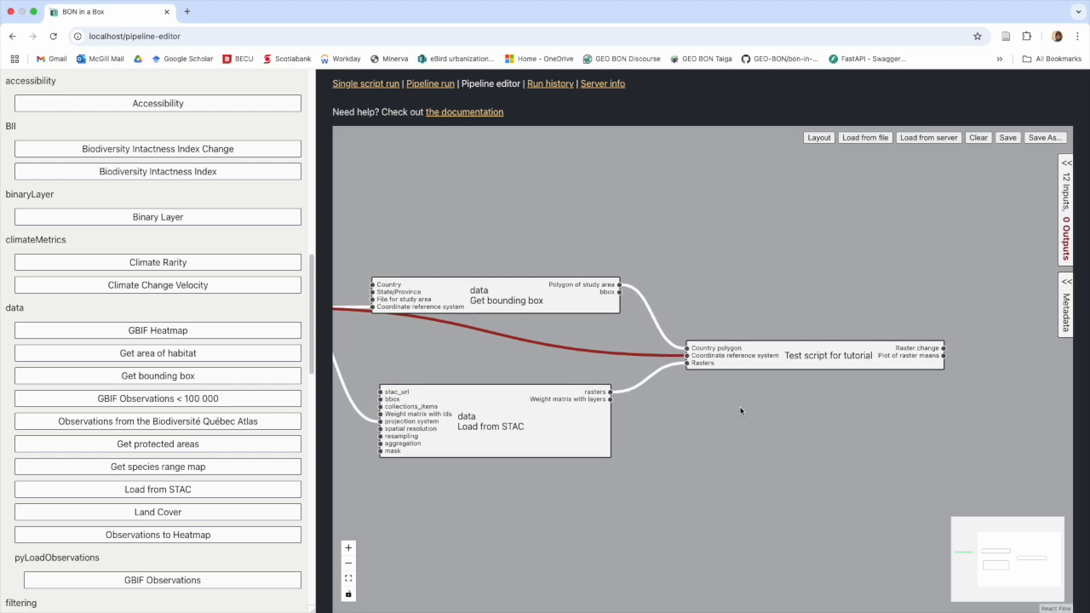
# Step: Add pipeline Output nodes for the Raster change and Plot of raster means results
pyautogui.hscroll(2, 797, 395)
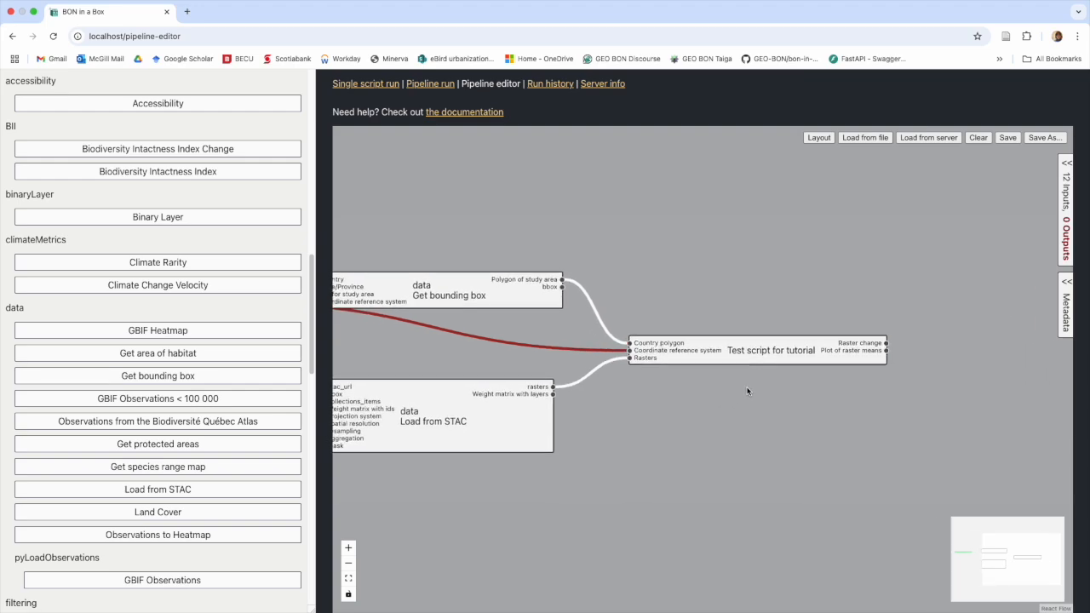
pyautogui.doubleClick(856, 343)
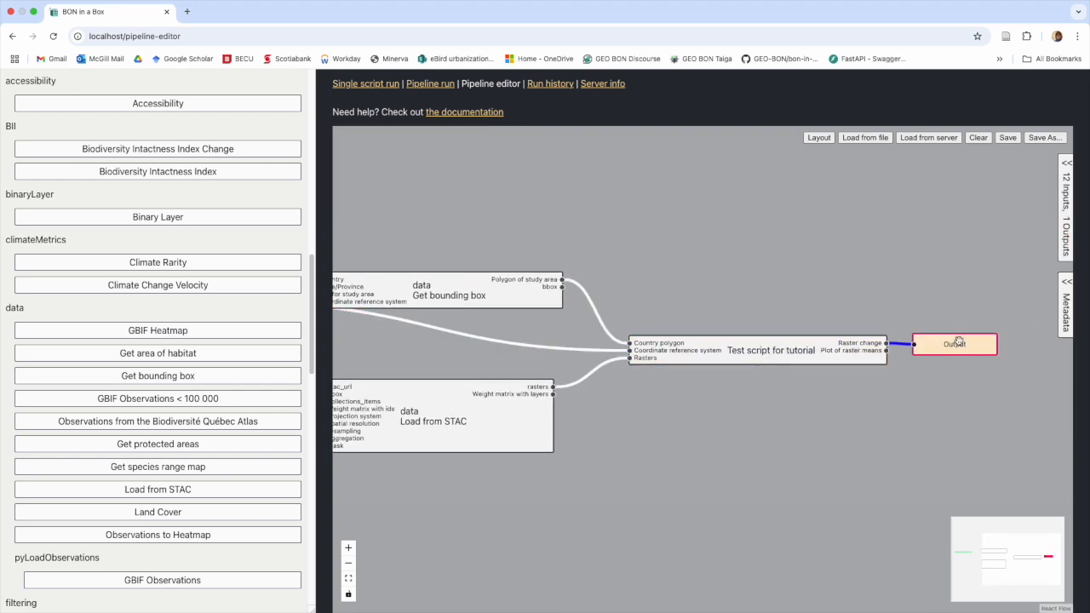
pyautogui.moveTo(867, 352)
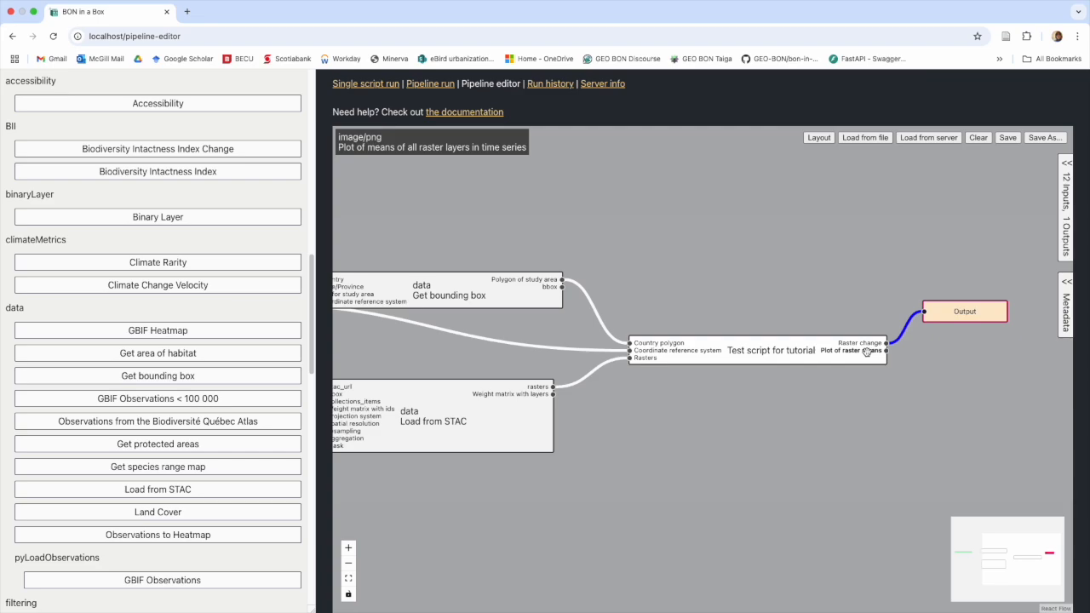
pyautogui.scroll(10, 201, 278)
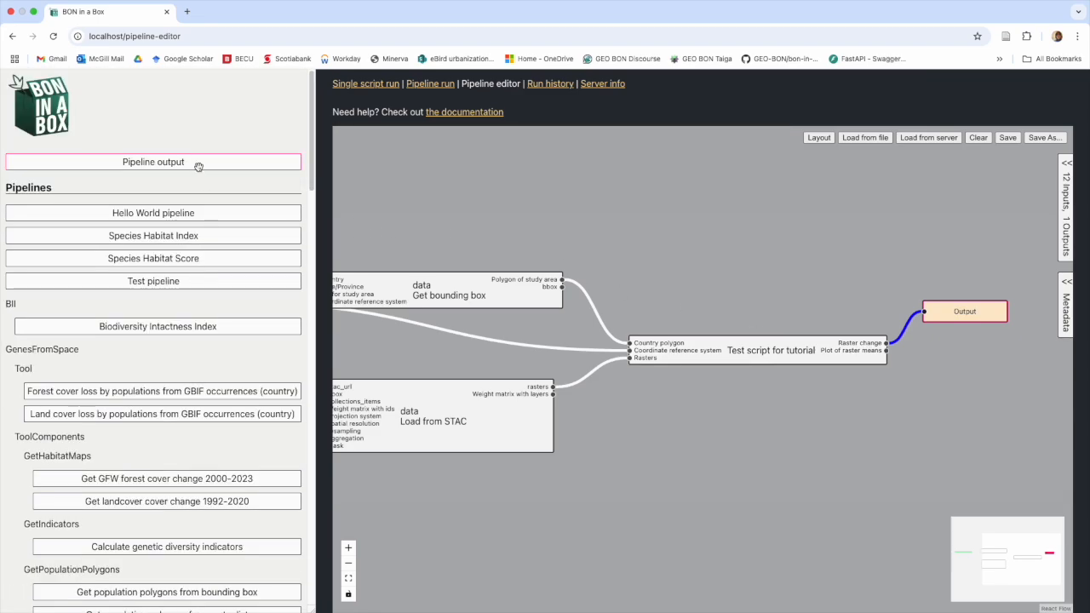
pyautogui.moveTo(199, 167); pyautogui.dragTo(888, 350)
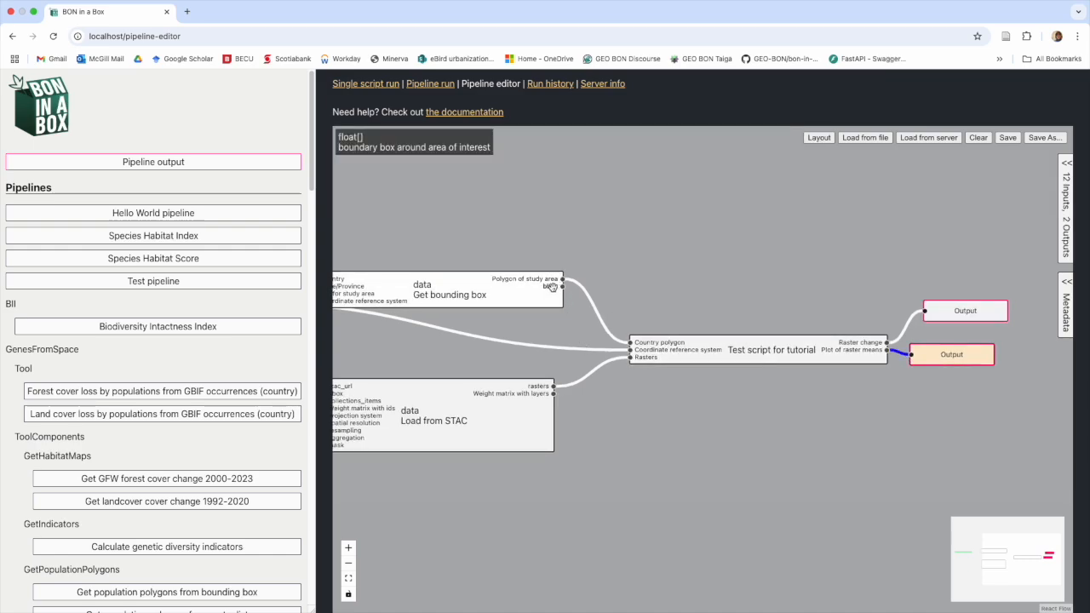
# Step: Add and position Output nodes for the bbox and rasters results, bringing outputs to four
pyautogui.doubleClick(552, 286)
pyautogui.moveTo(631, 290); pyautogui.dragTo(631, 268)
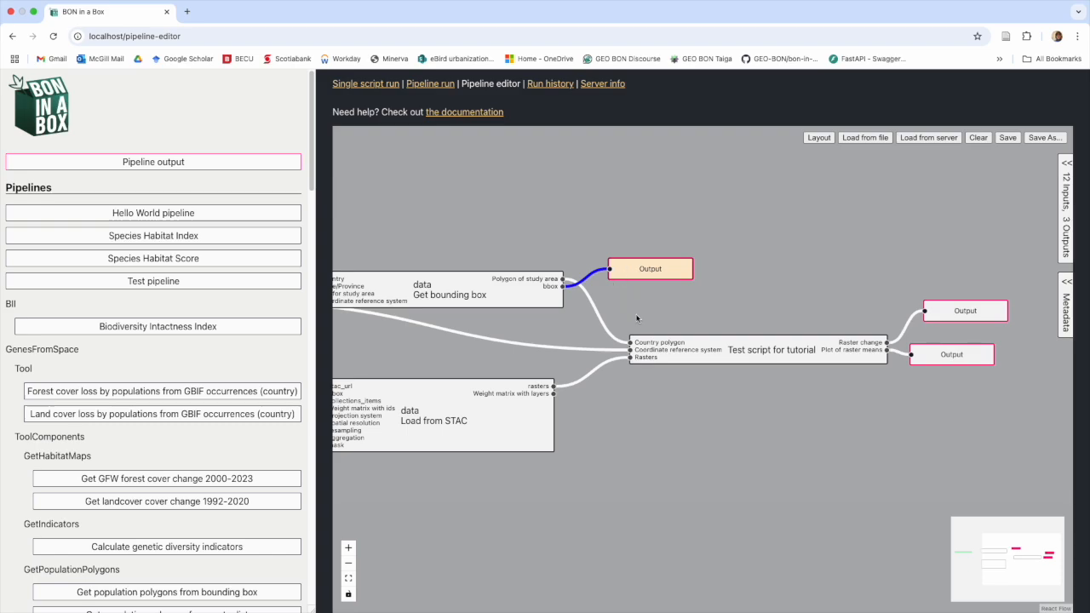
pyautogui.doubleClick(532, 387)
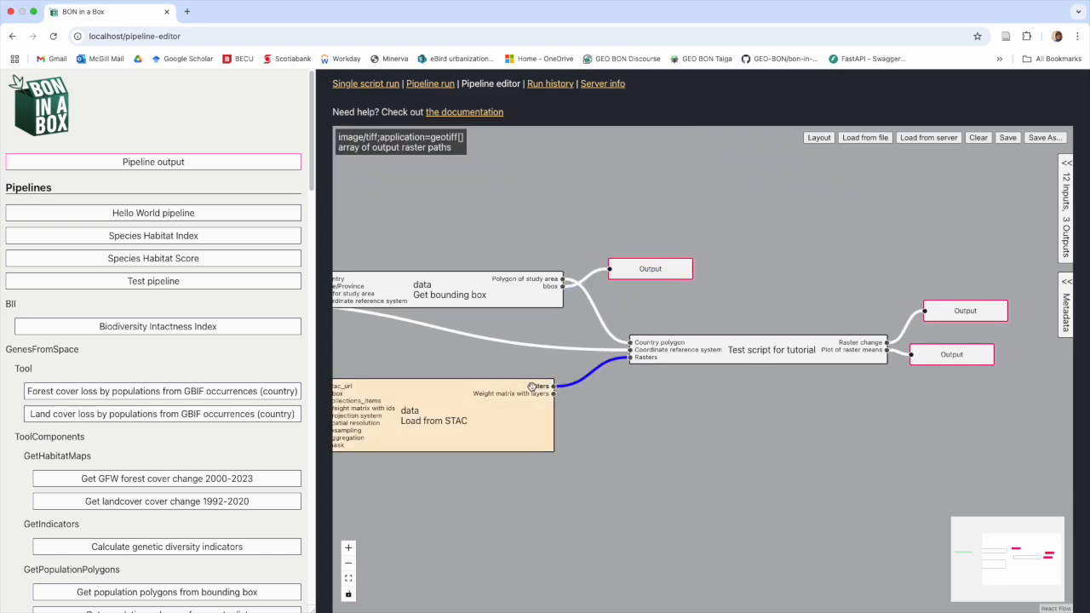
pyautogui.moveTo(637, 389); pyautogui.dragTo(666, 409)
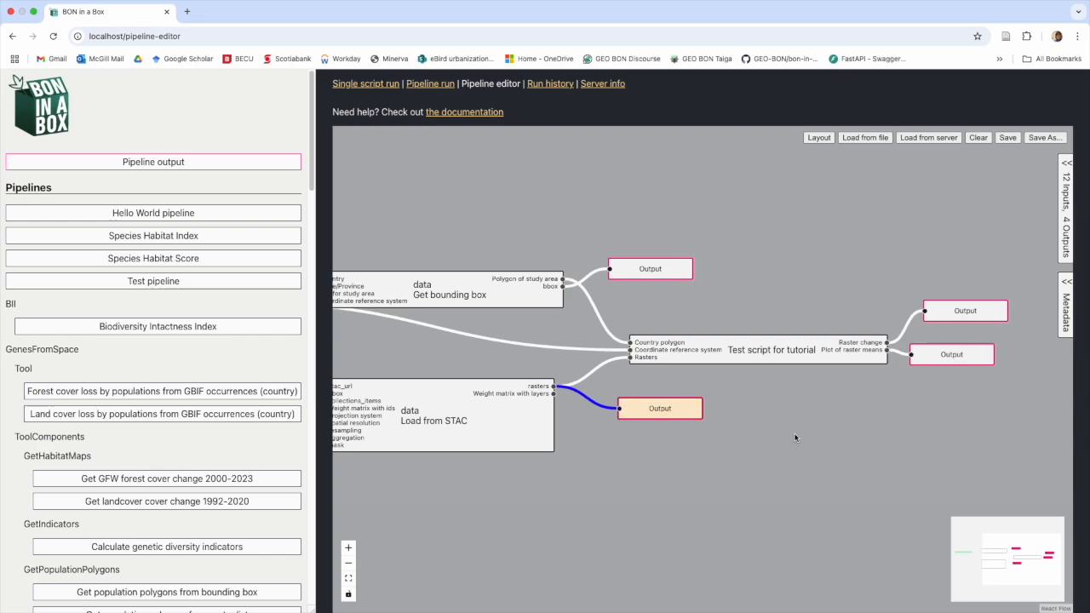
pyautogui.moveTo(657, 481); pyautogui.dragTo(938, 455)
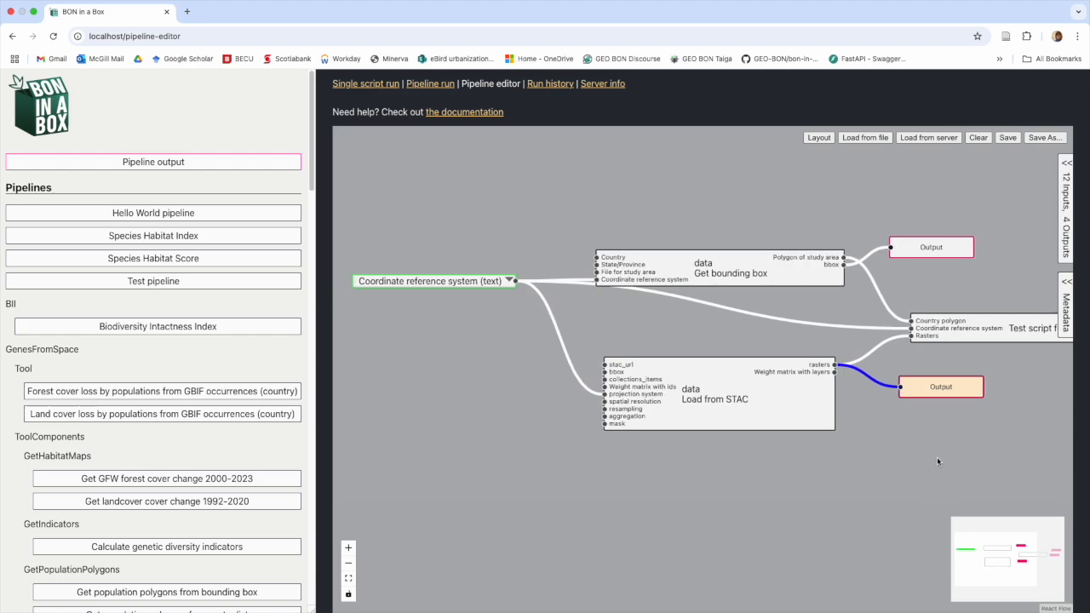
# Step: Save the pipeline as Test_pipeline, then save again after nudging the CRS input node
pyautogui.click(1007, 138)
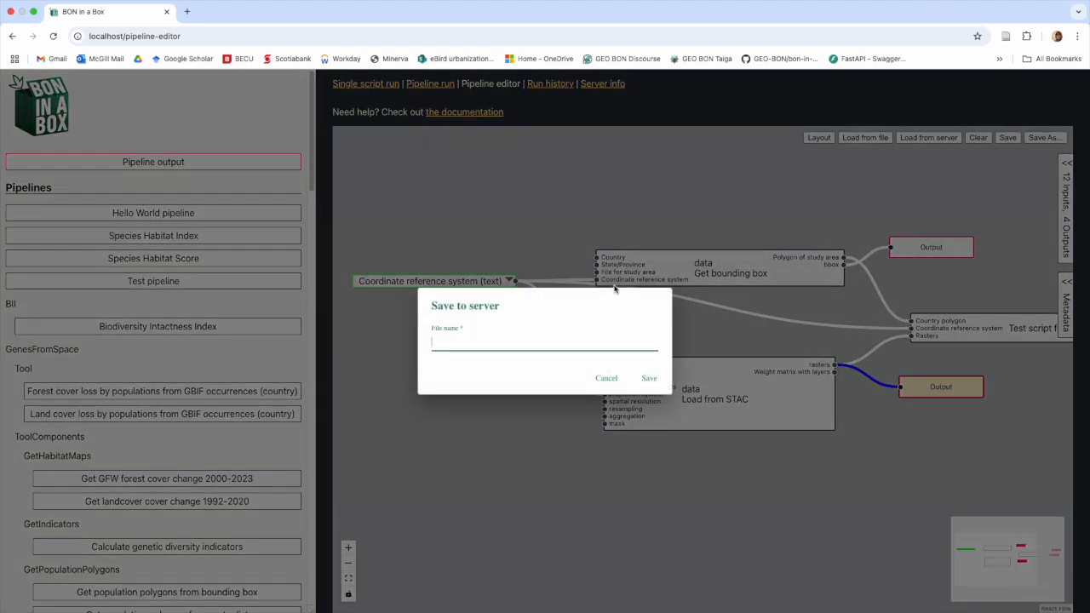
pyautogui.write('Test')
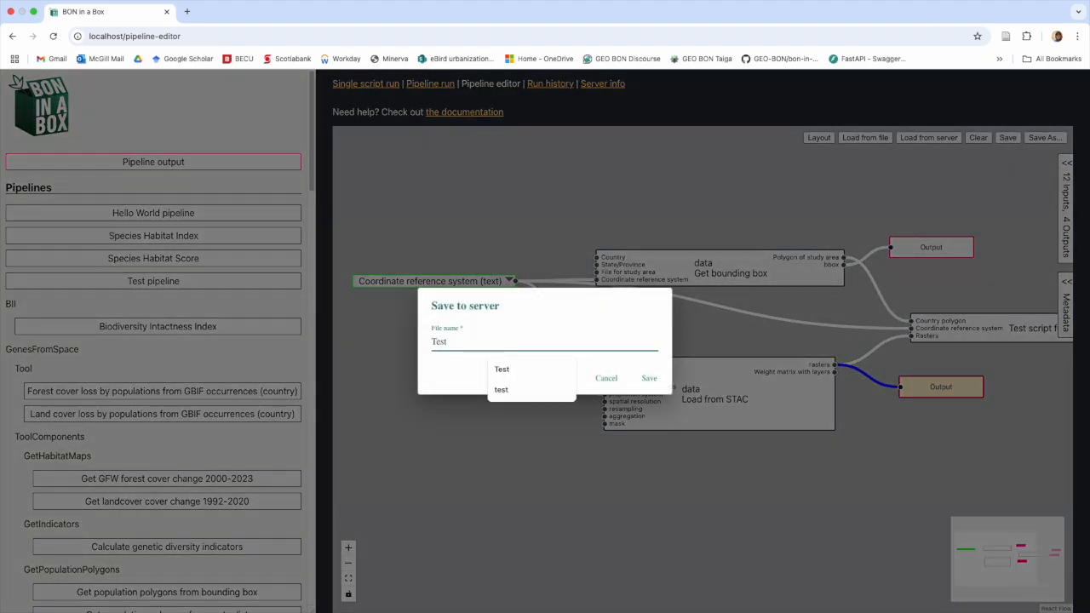
pyautogui.write('_pipeline')
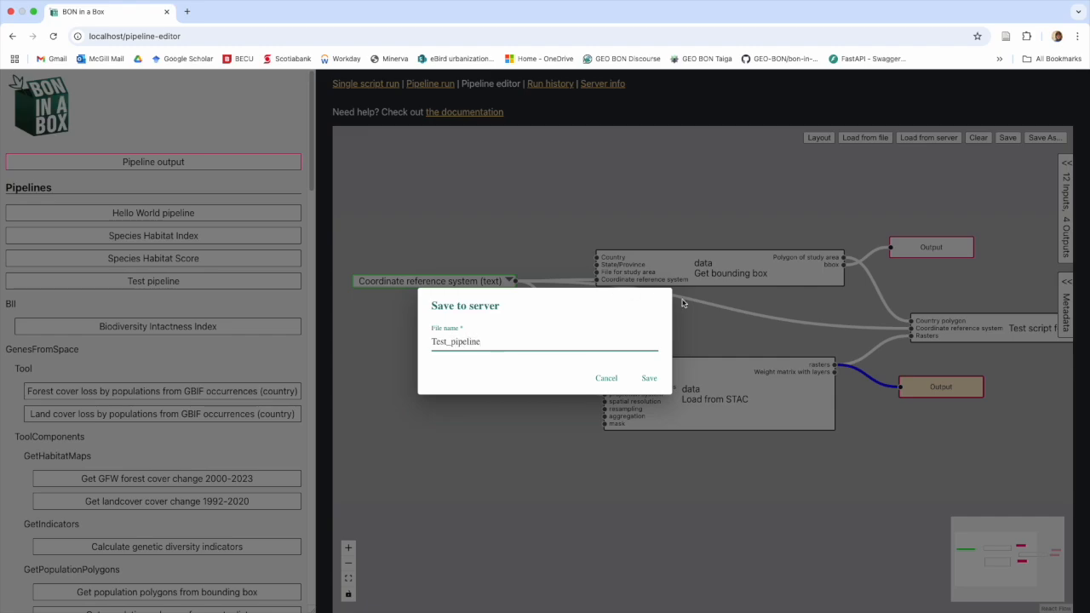
pyautogui.press('Return')
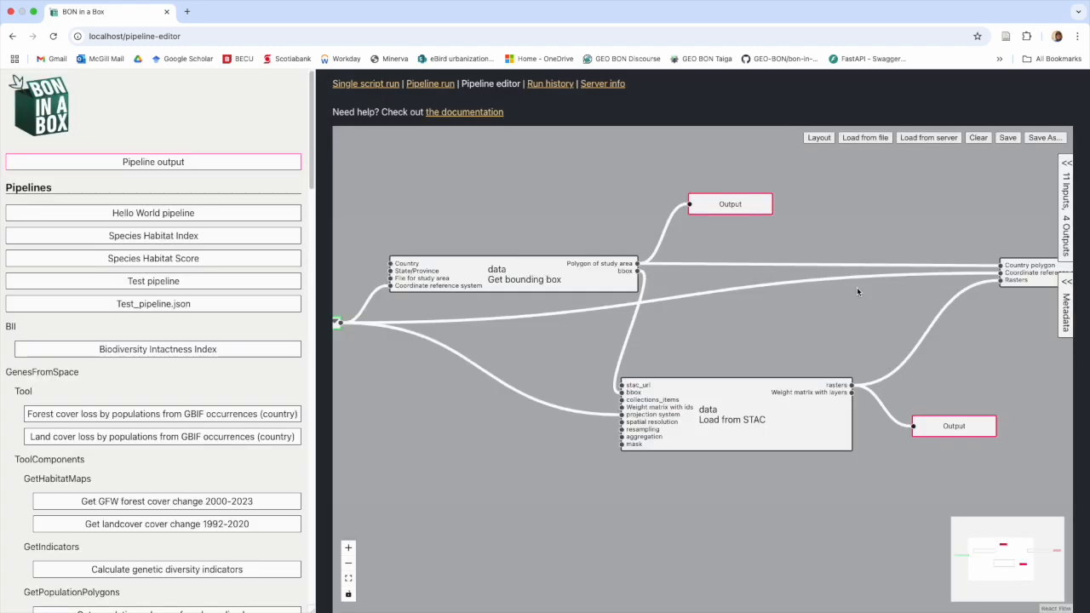
pyautogui.moveTo(844, 324); pyautogui.dragTo(940, 303)
pyautogui.moveTo(417, 317); pyautogui.dragTo(424, 312)
pyautogui.click(1004, 137)
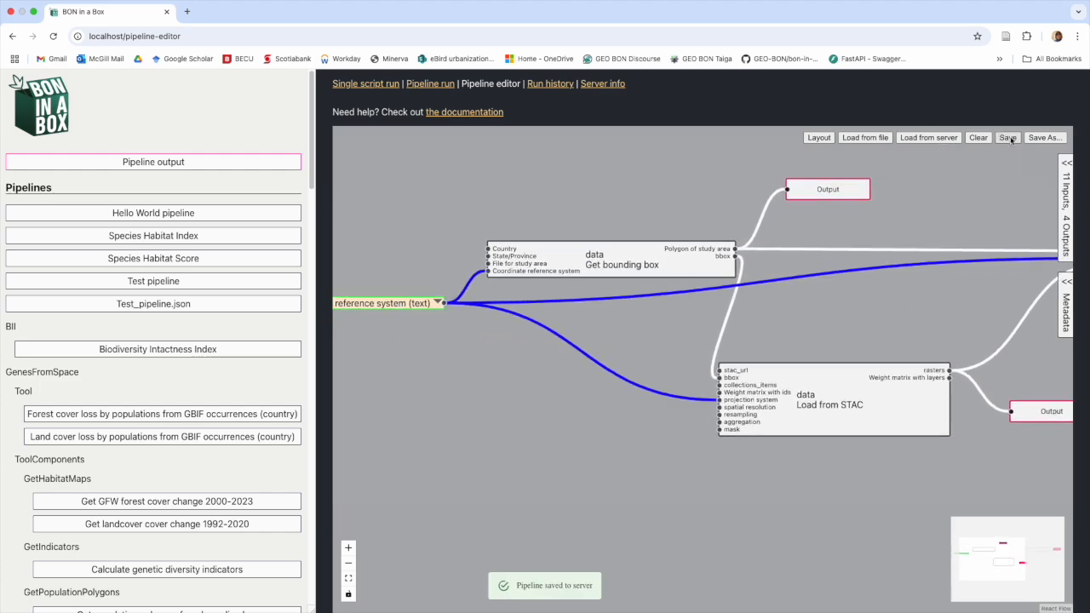
pyautogui.click(830, 319)
# Step: Replace the Polygon of study area link to Country polygon with a bbox link and save
pyautogui.moveTo(653, 318); pyautogui.dragTo(540, 320)
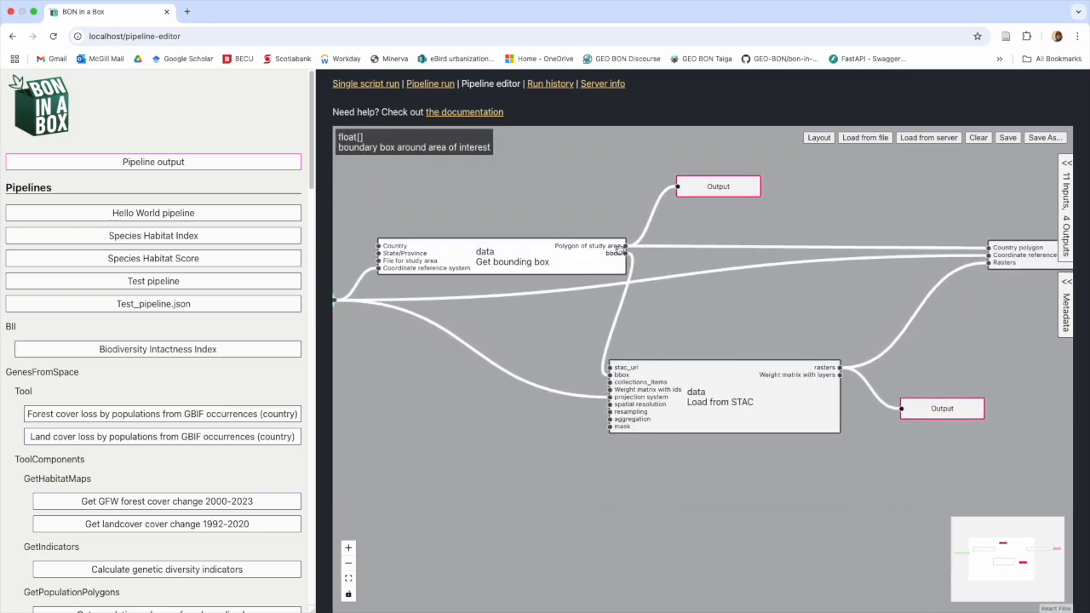
pyautogui.moveTo(755, 318); pyautogui.dragTo(675, 314)
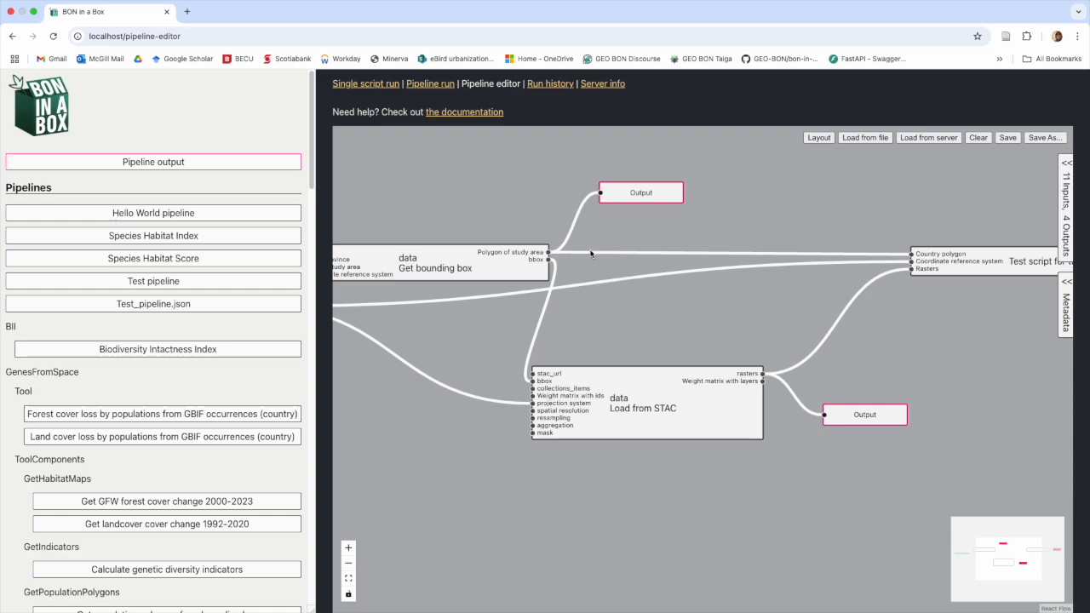
pyautogui.click(589, 254)
pyautogui.press('Delete')
pyautogui.moveTo(549, 259); pyautogui.dragTo(912, 254)
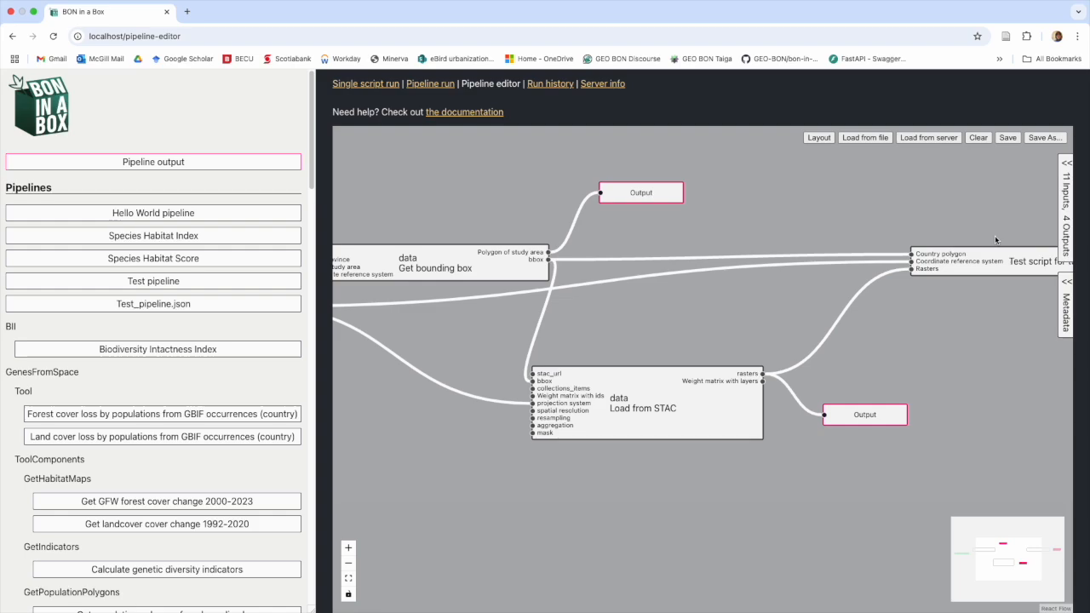
pyautogui.click(1008, 138)
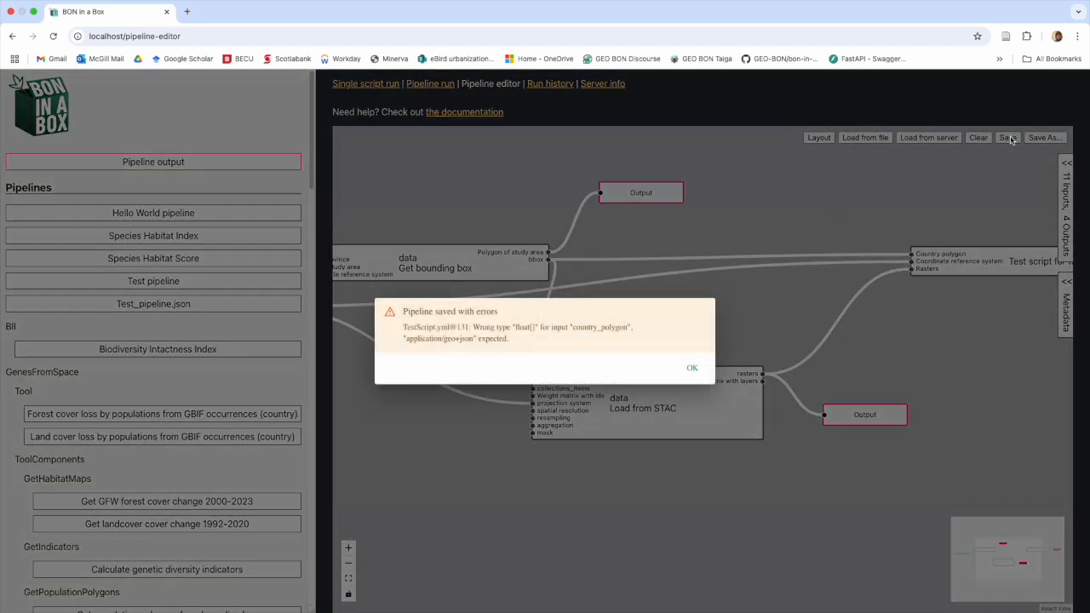
# Step: Dismiss the wrong-type error and delete the mismatched bbox-to-Country polygon link
pyautogui.click(690, 368)
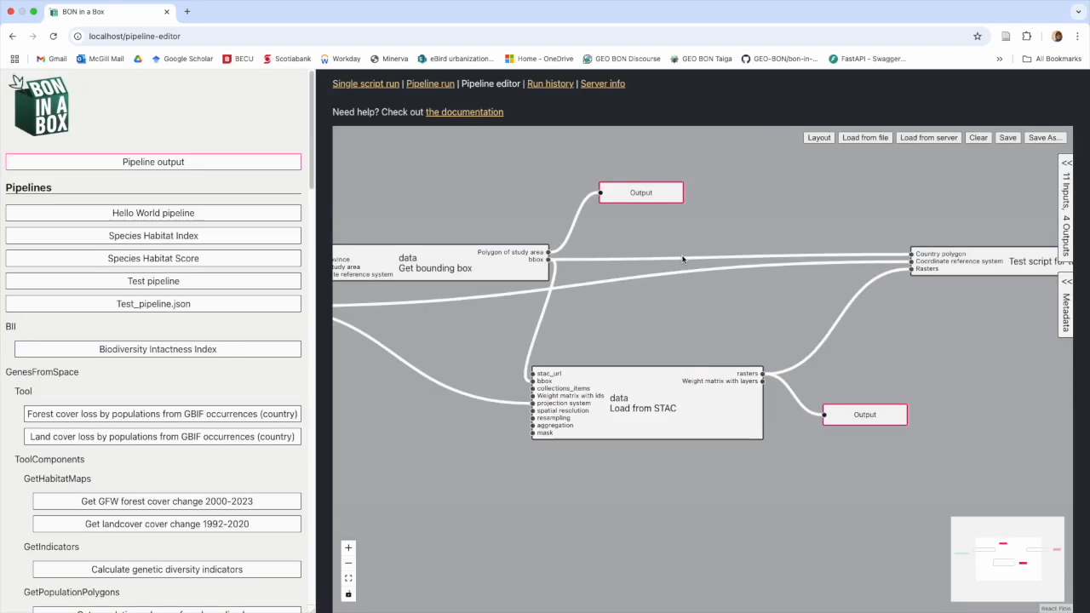
pyautogui.click(683, 259)
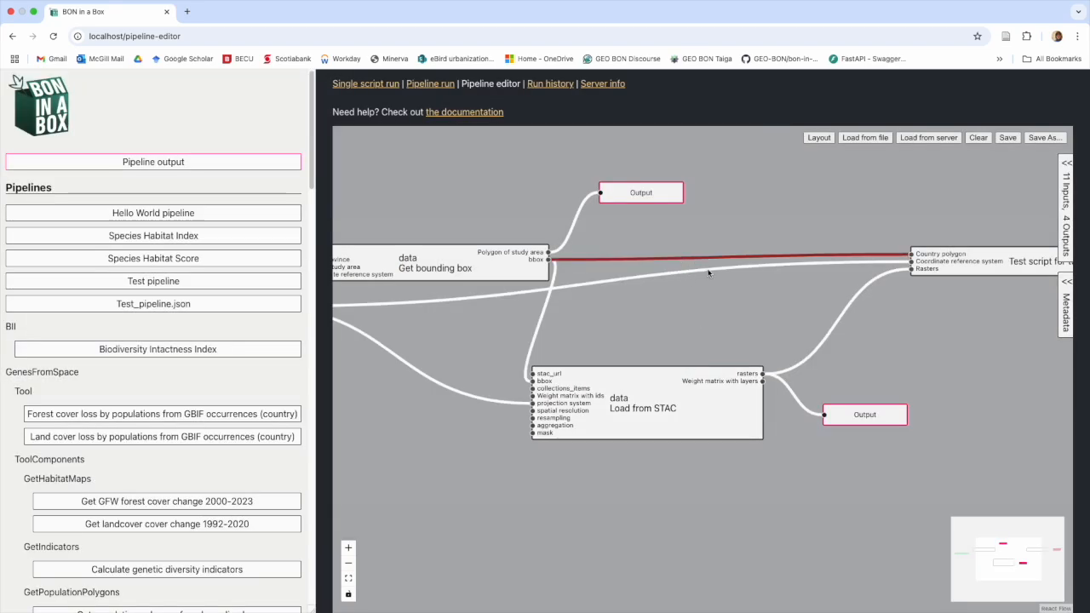
pyautogui.press('BackSpace')
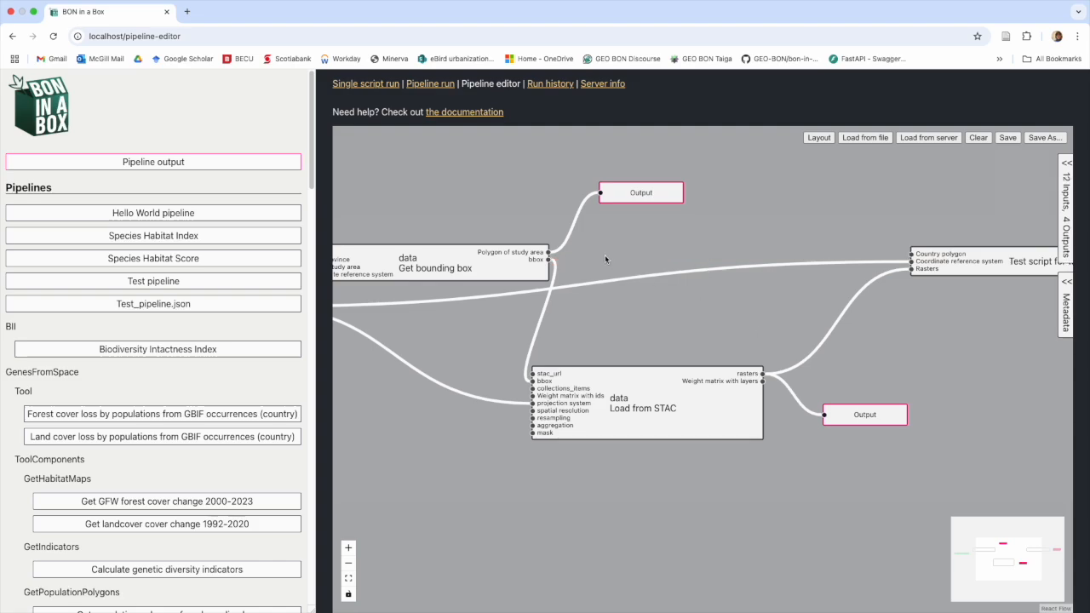
# Step: Rework graph links from Polygon of study area and bbox toward the Load from STAC node
pyautogui.moveTo(549, 252); pyautogui.dragTo(911, 254)
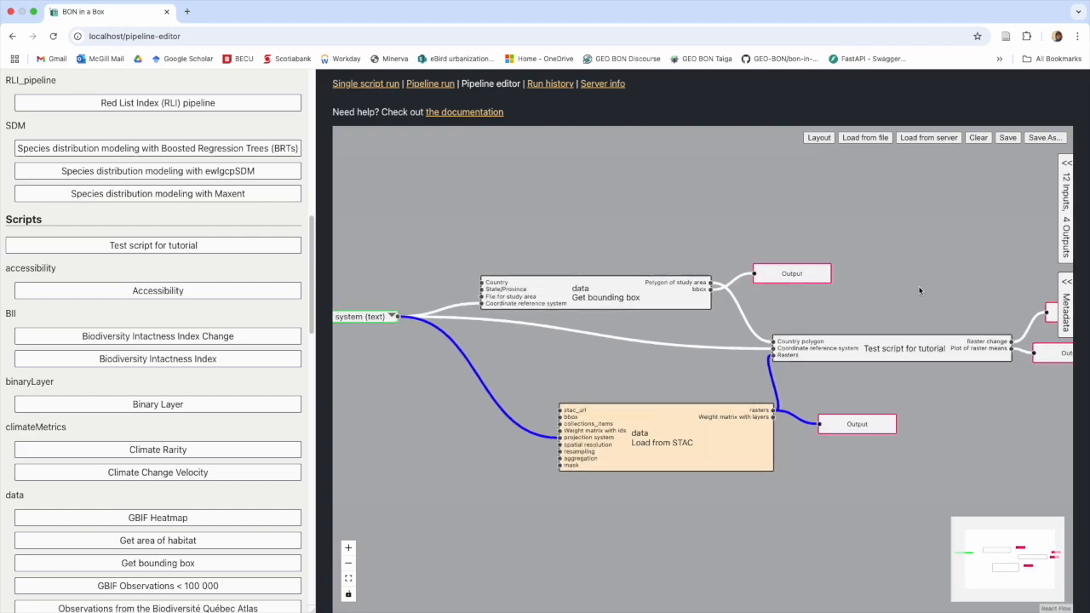
pyautogui.moveTo(918, 284); pyautogui.dragTo(896, 249)
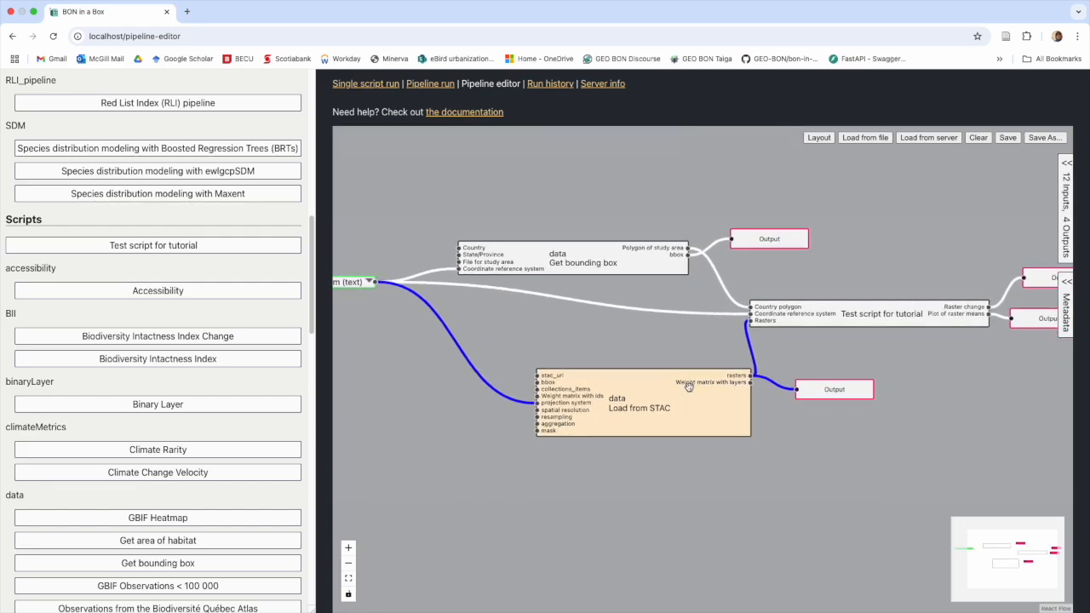
pyautogui.moveTo(687, 396); pyautogui.dragTo(690, 398)
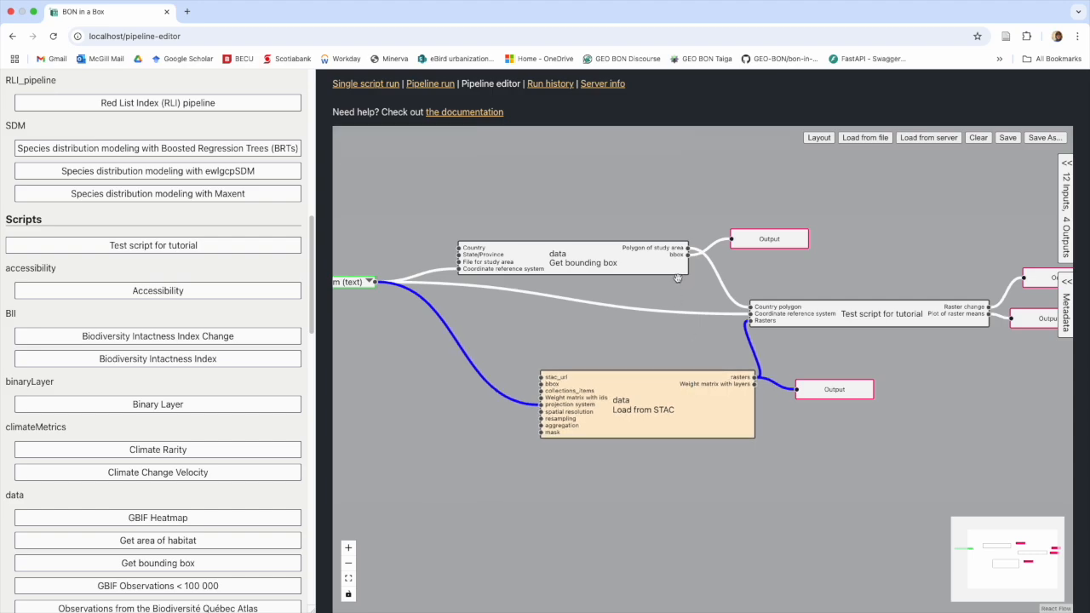
pyautogui.moveTo(685, 254)
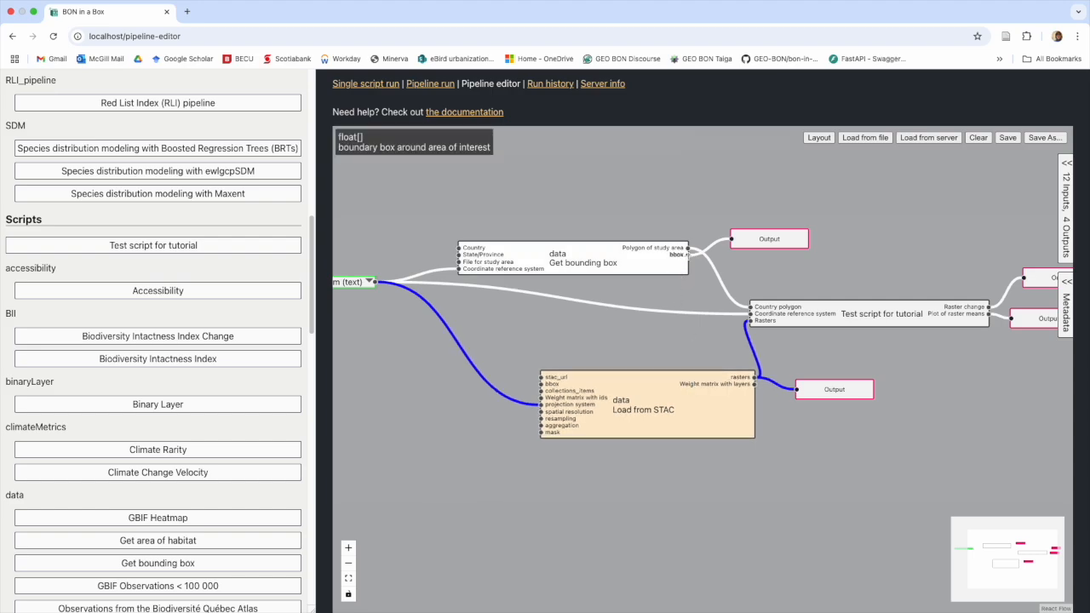
pyautogui.moveTo(691, 294); pyautogui.dragTo(537, 382)
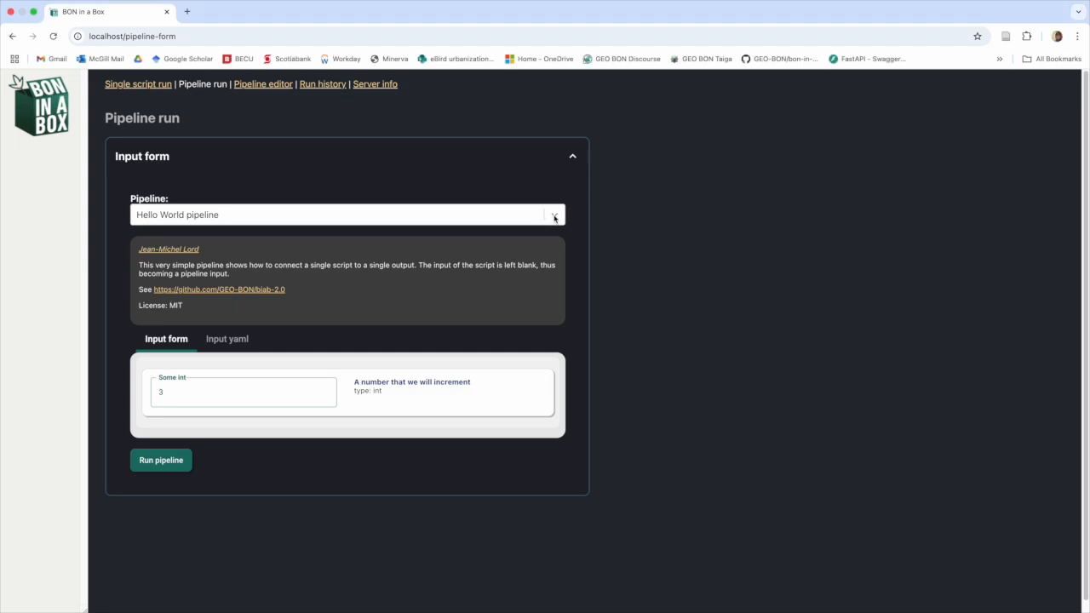
# Step: Load Test pipeline into the run form
pyautogui.click(551, 220)
pyautogui.scroll(-5, 497, 307)
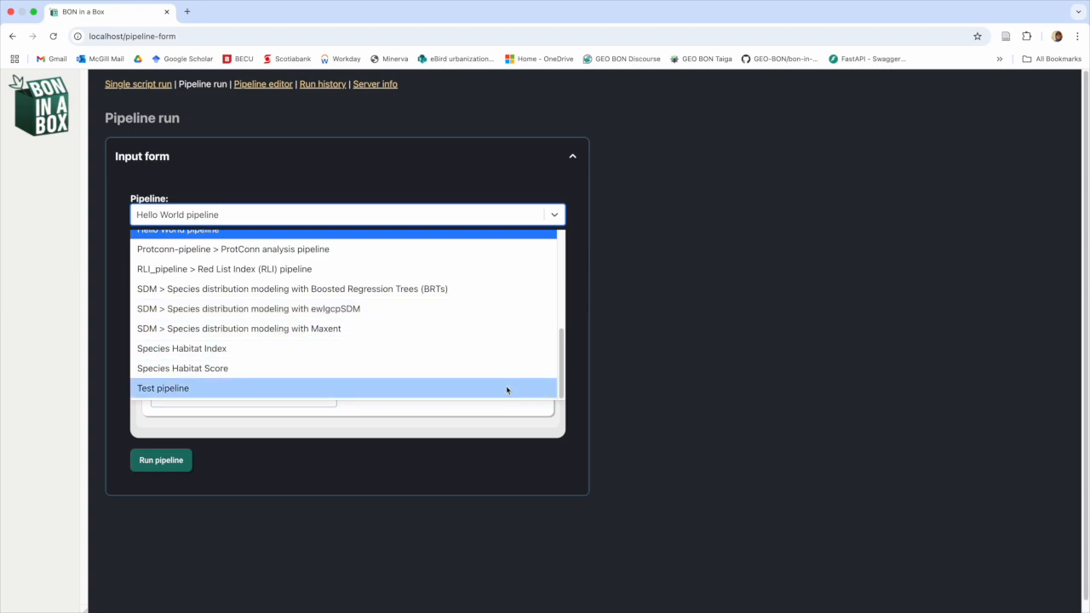
pyautogui.click(505, 387)
pyautogui.scroll(-3, 686, 380)
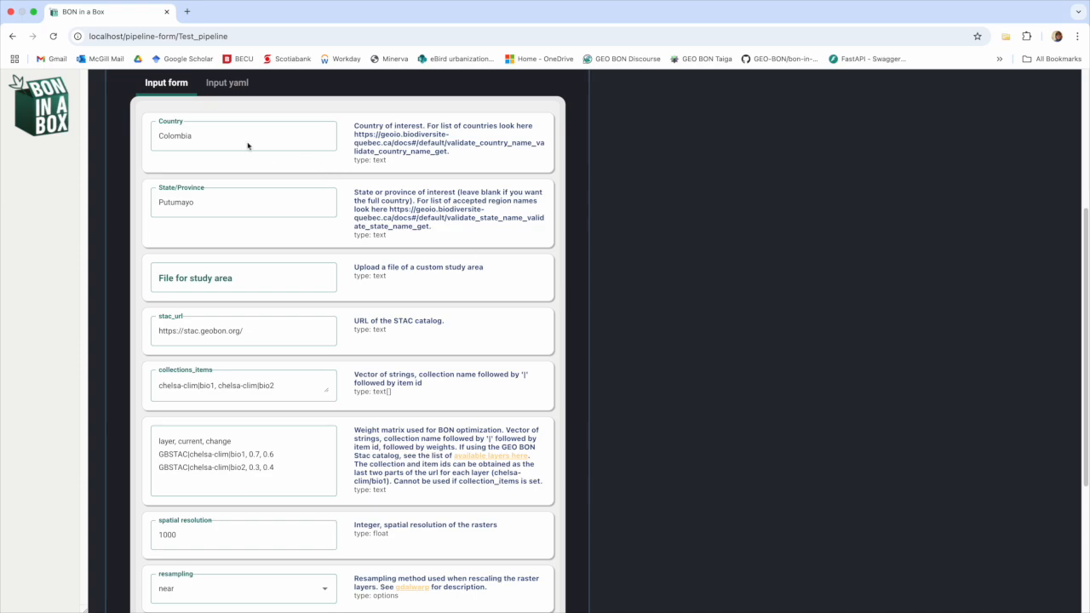
# Step: Change Country from Colombia to Canada and clear the Putumayo State/Province value
pyautogui.moveTo(196, 136); pyautogui.dragTo(142, 137)
pyautogui.moveTo(238, 133); pyautogui.dragTo(135, 139)
pyautogui.write('Canada')
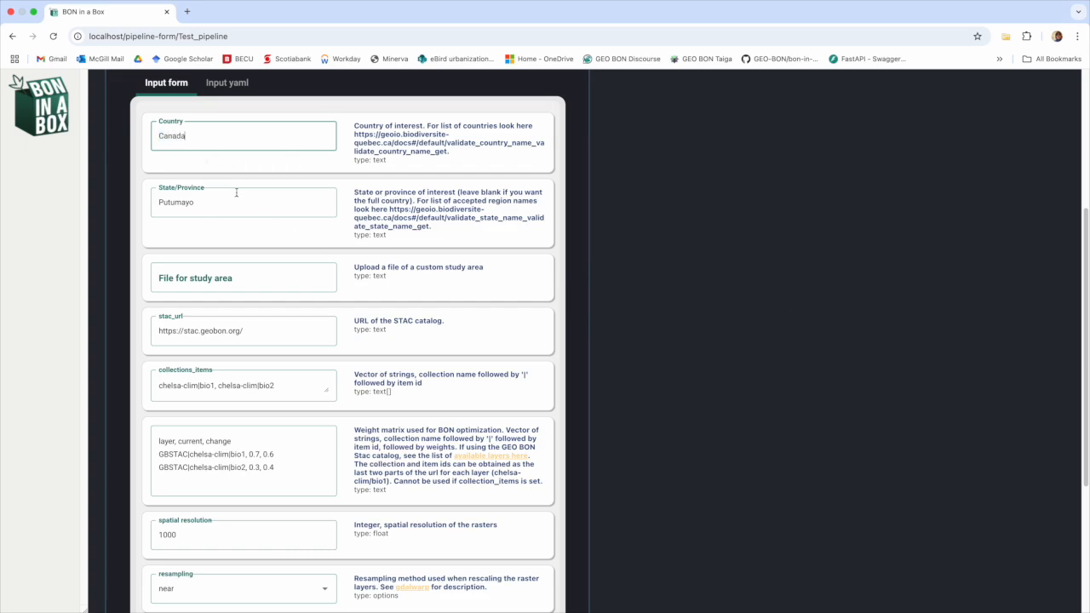
pyautogui.moveTo(153, 202); pyautogui.dragTo(213, 204)
pyautogui.press('BackSpace')
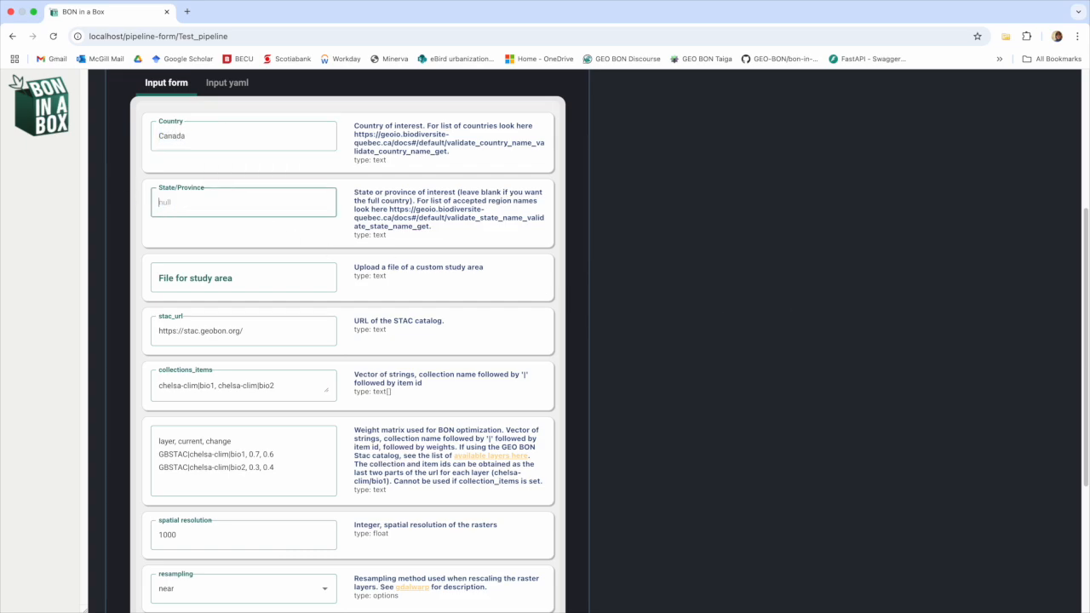
pyautogui.click(712, 300)
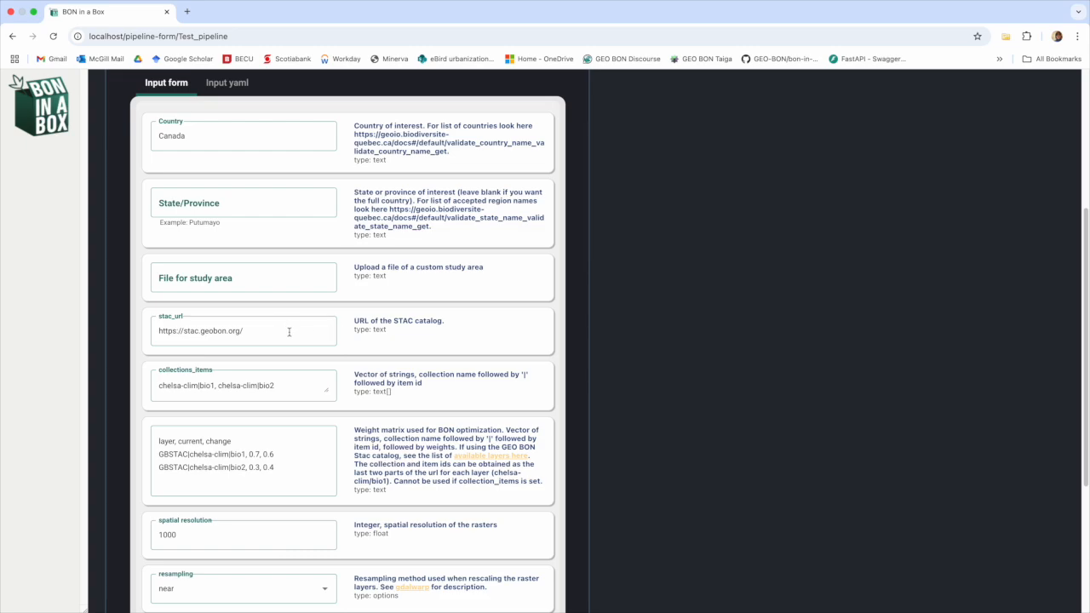
# Step: Delete the old chelsa-clim entries from the collections_items field
pyautogui.scroll(-2, 289, 332)
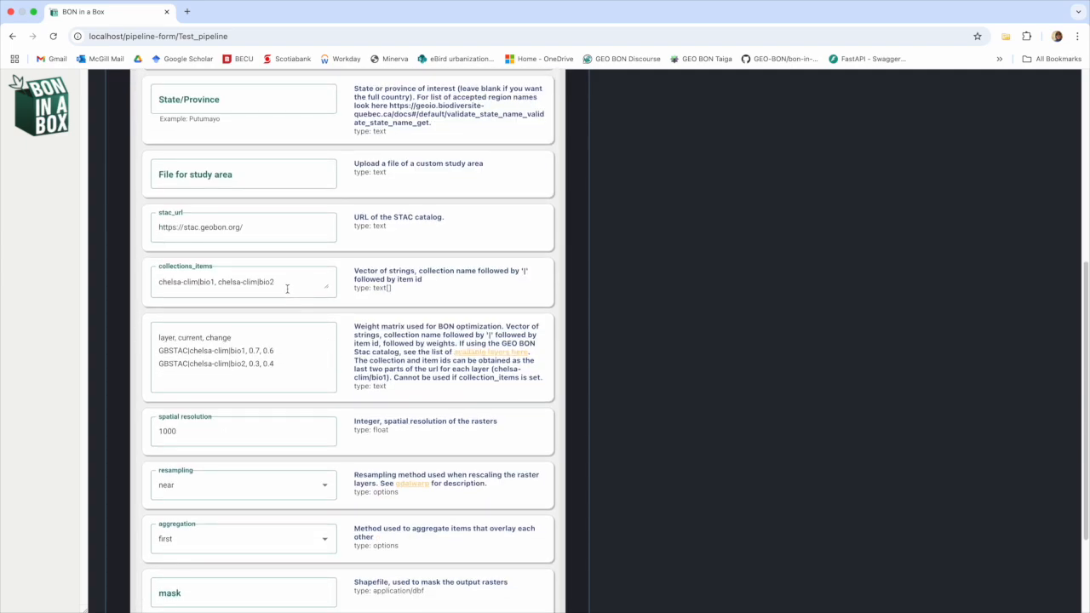
pyautogui.moveTo(286, 285); pyautogui.dragTo(136, 281)
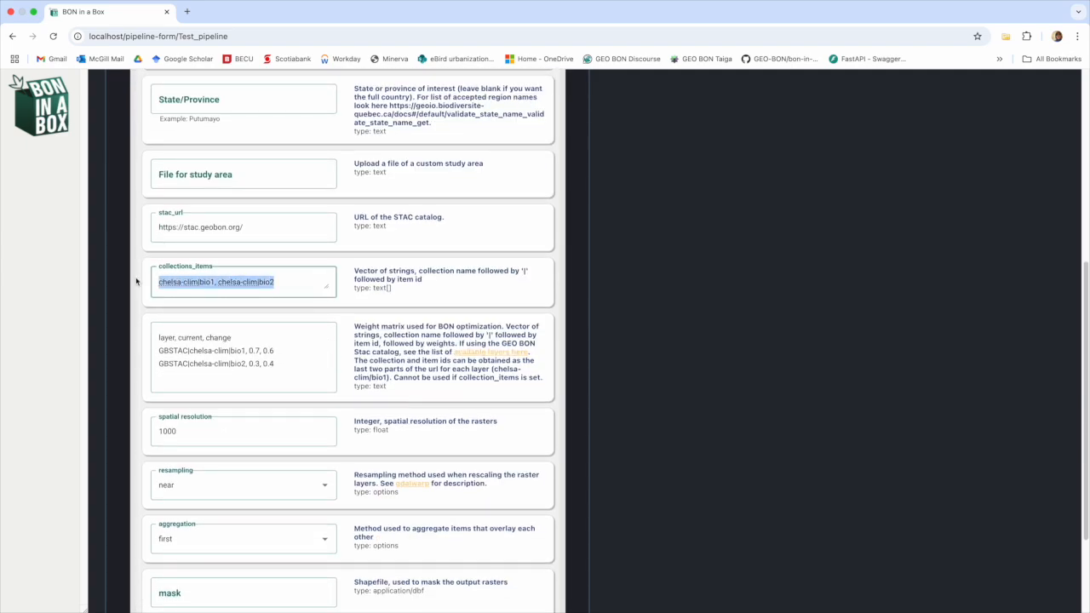
pyautogui.press('BackSpace')
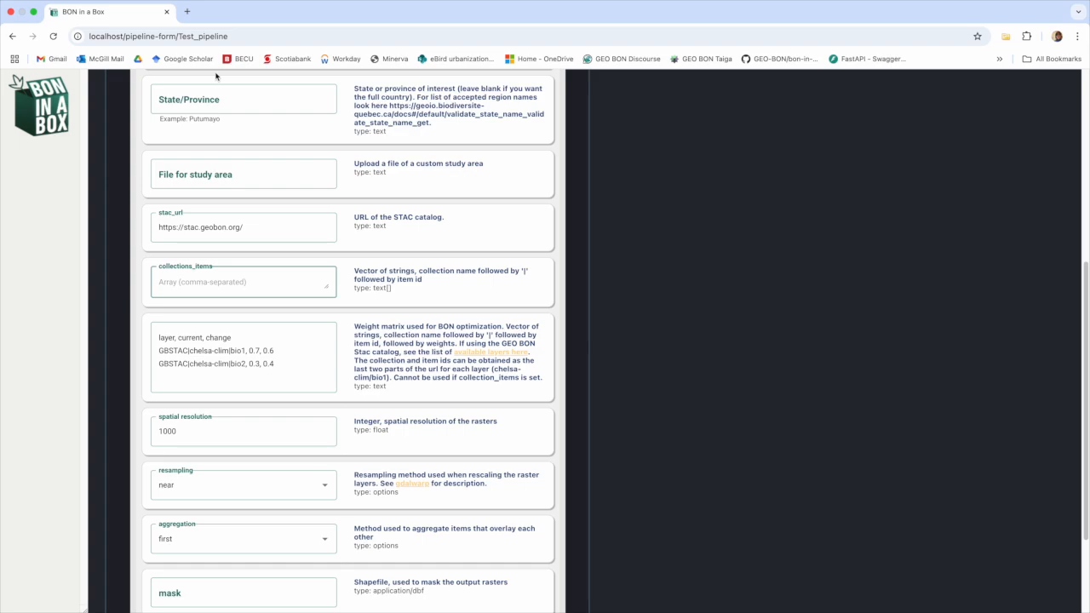
# Step: In a new tab, open stac.geobon.org and select the Biodiversity Intactness Index 2020 layer
pyautogui.click(186, 11)
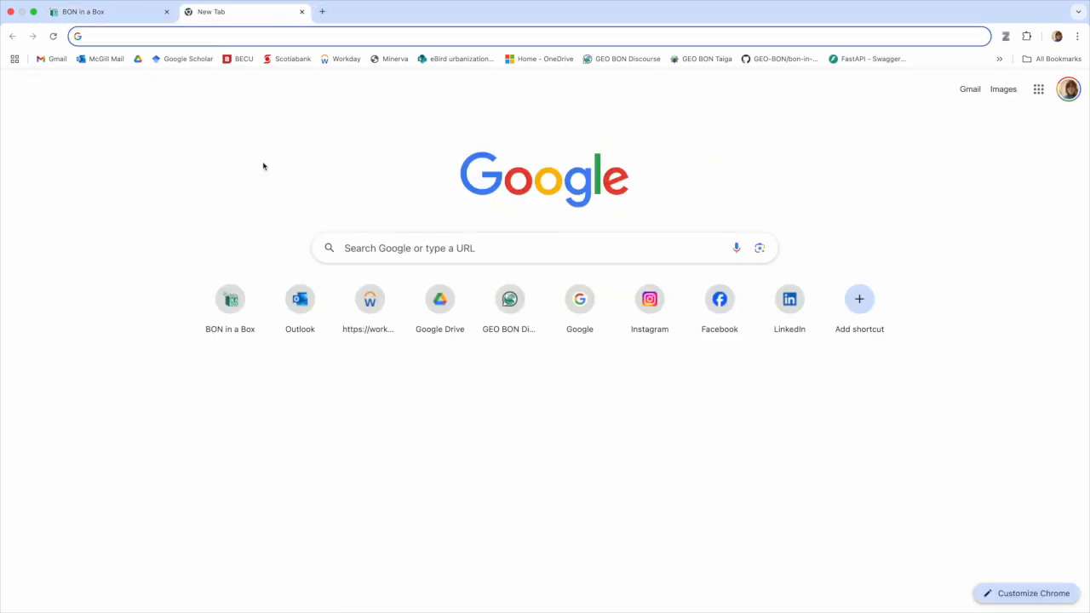
pyautogui.write('stac')
pyautogui.press('Return')
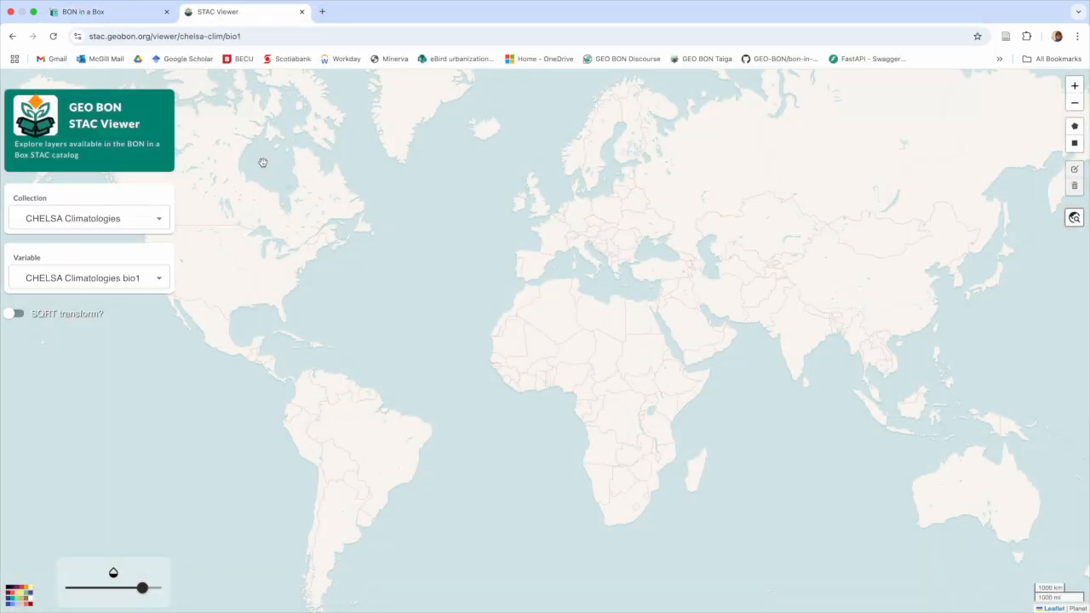
pyautogui.click(132, 220)
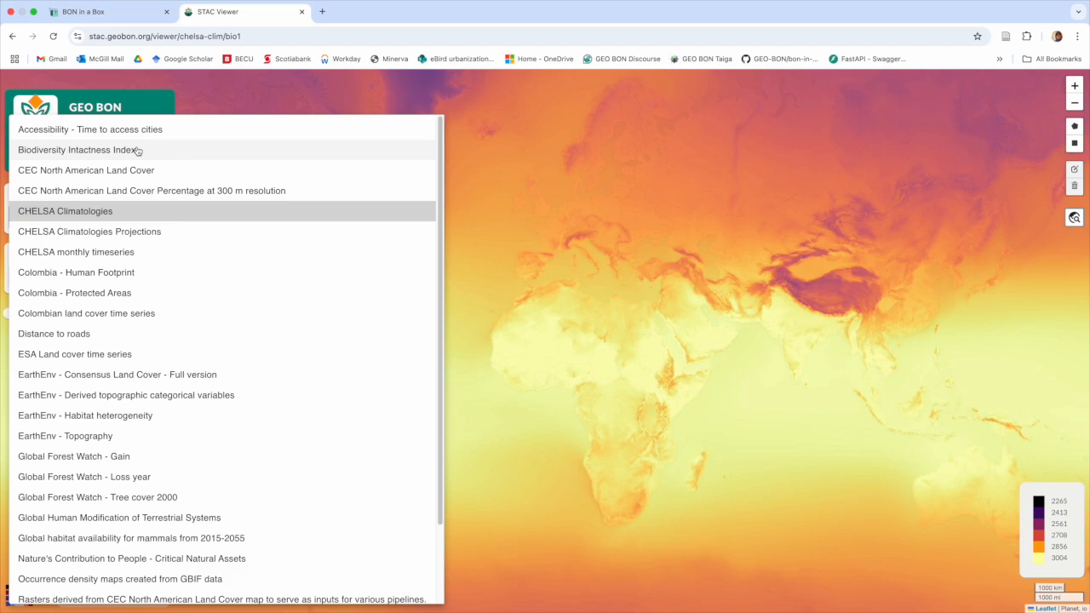
pyautogui.click(136, 150)
pyautogui.click(129, 281)
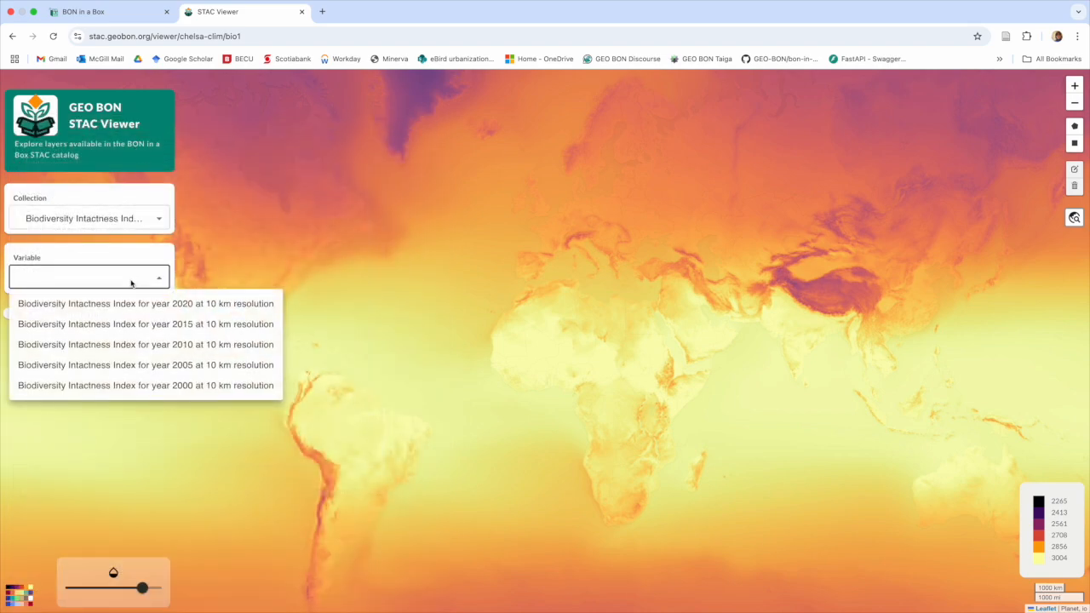
pyautogui.click(128, 304)
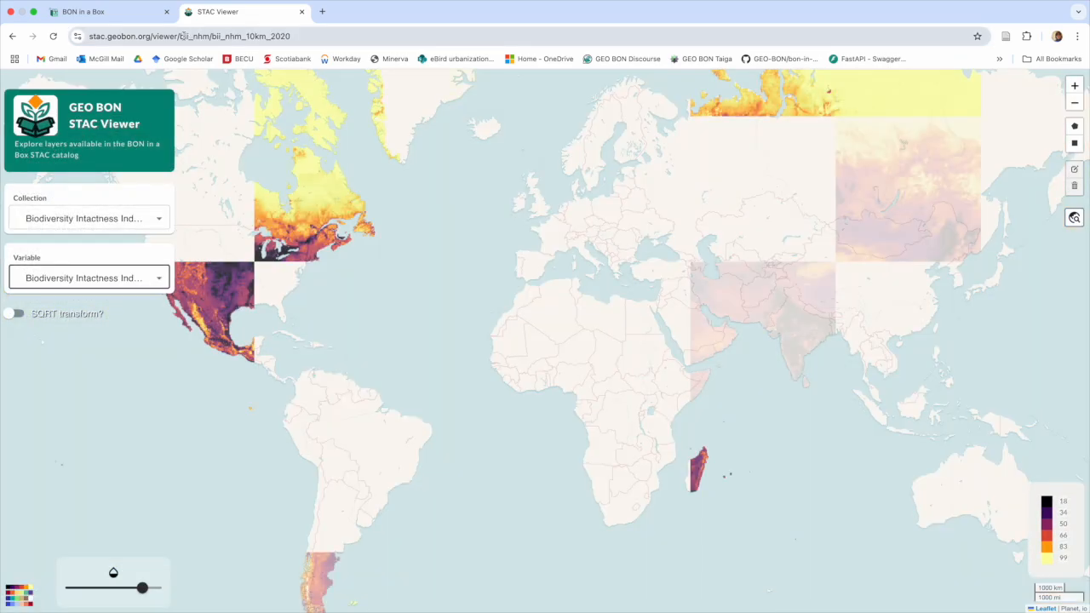
# Step: Read the ids from the address and enter bii_nhm|bii_nhm_10km_2020 into collections_items
pyautogui.moveTo(179, 37); pyautogui.dragTo(211, 40)
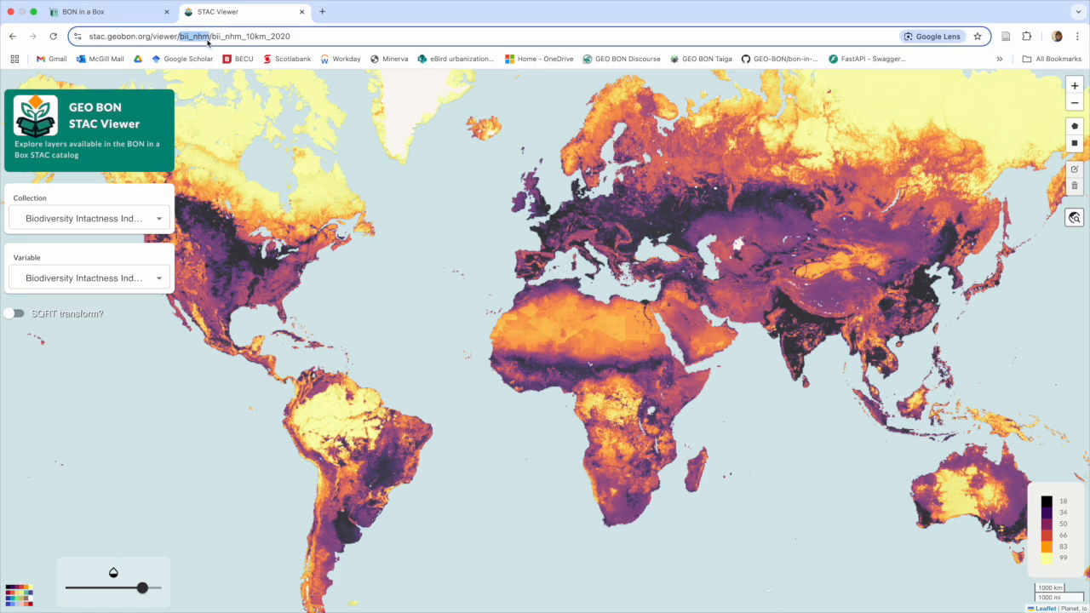
pyautogui.click(360, 33)
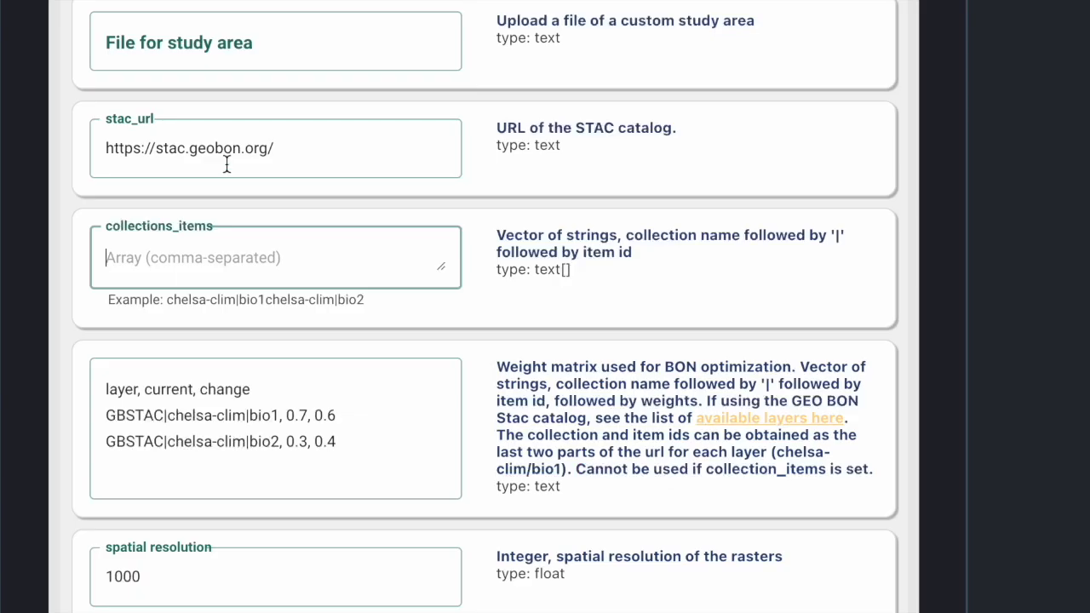
pyautogui.write('bii_nhm|')
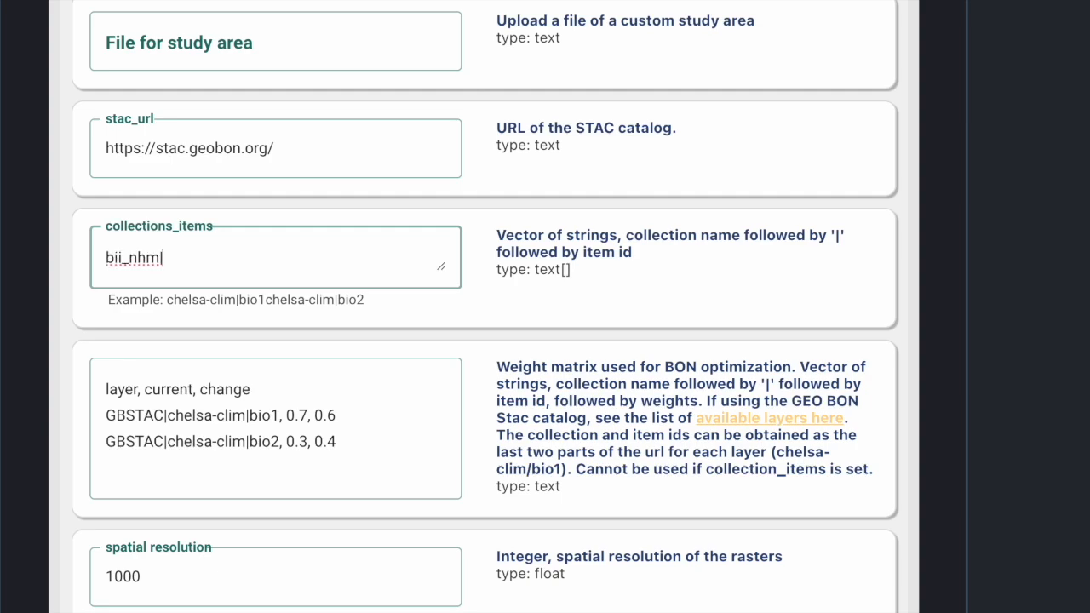
pyautogui.write('bii_nhm_10km_2020')
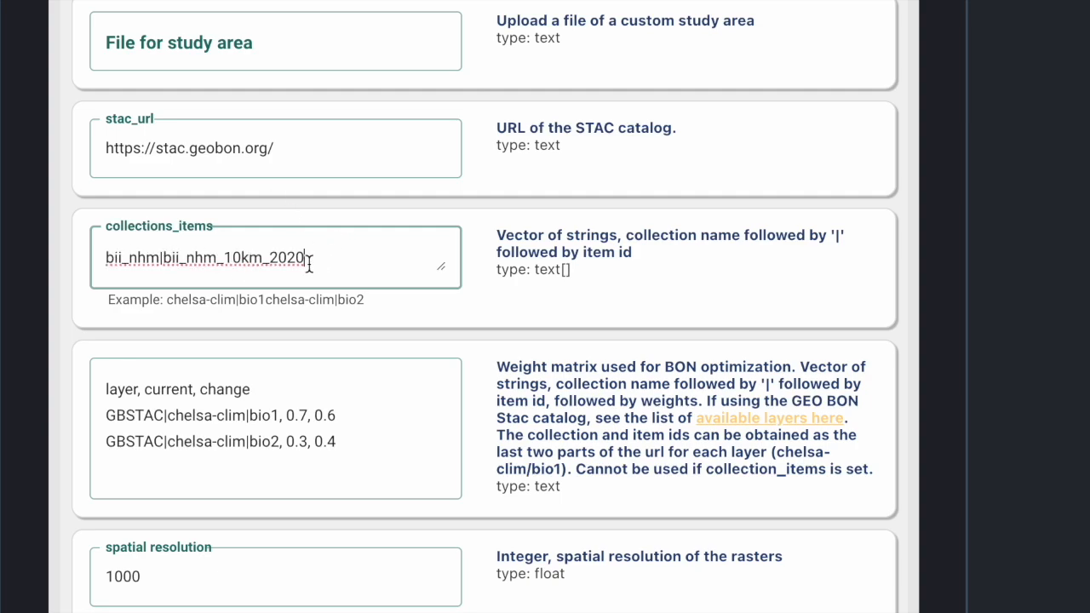
# Step: Set collections_items to bii_nhm|bii_nhm_10km_2000 and bii_nhm|bii_nhm_10km_2020 on separate lines
pyautogui.press('BackSpace')
pyautogui.press('BackSpace')
pyautogui.write('00')
pyautogui.moveTo(309, 257); pyautogui.dragTo(69, 253)
pyautogui.hotkey('ctrl', 'c')
pyautogui.click(328, 267)
pyautogui.write(',')
pyautogui.press('Return')
pyautogui.hotkey('ctrl', 'v')
pyautogui.press('BackSpace')
pyautogui.press('BackSpace')
pyautogui.write('20')
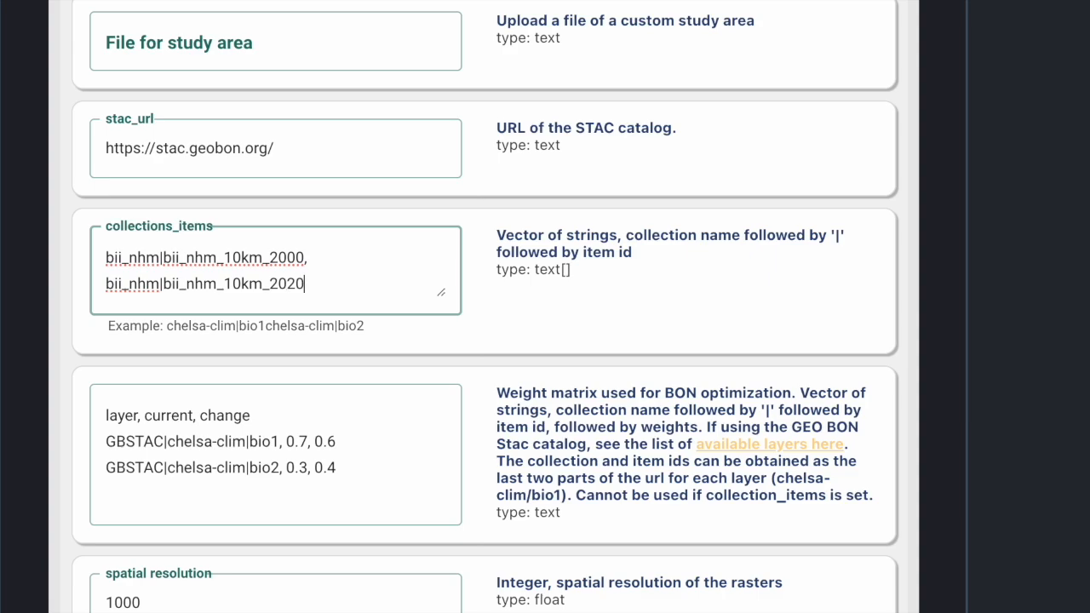
# Step: Clear the weight matrix field
pyautogui.scroll(-1, 386, 231)
pyautogui.scroll(-1, 388, 232)
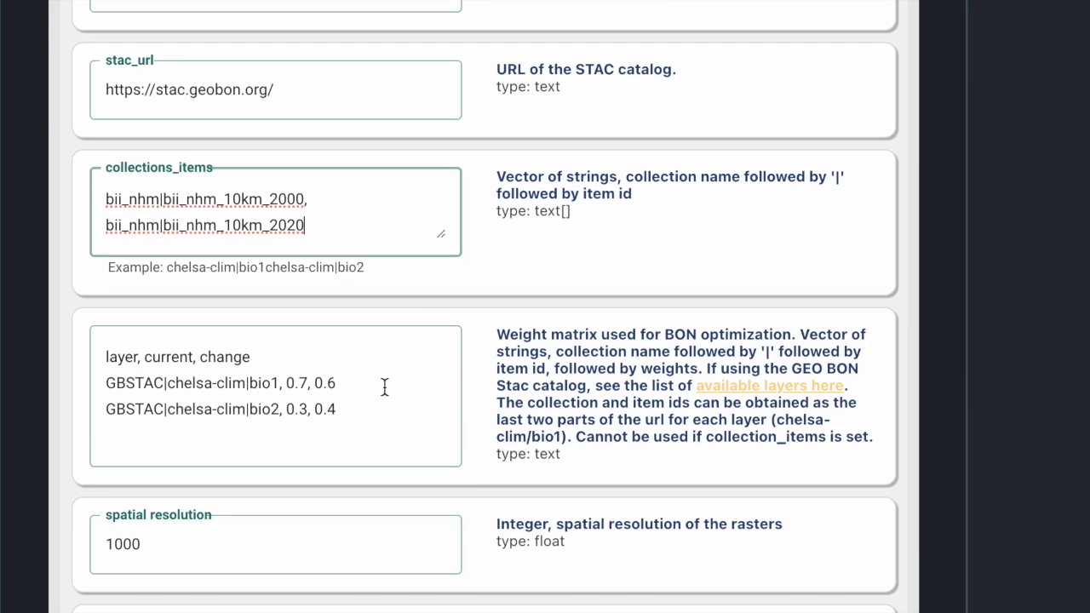
pyautogui.click(360, 408)
pyautogui.moveTo(357, 391); pyautogui.dragTo(97, 335)
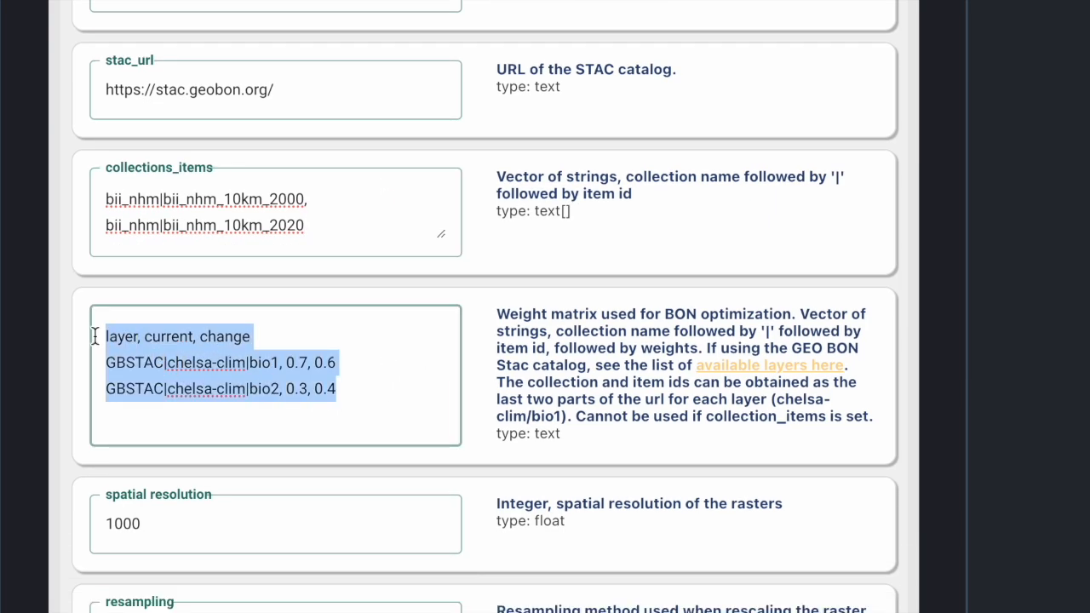
pyautogui.press('BackSpace')
# Step: Set spatial resolution to 10000 and run the pipeline
pyautogui.scroll(-2, 314, 394)
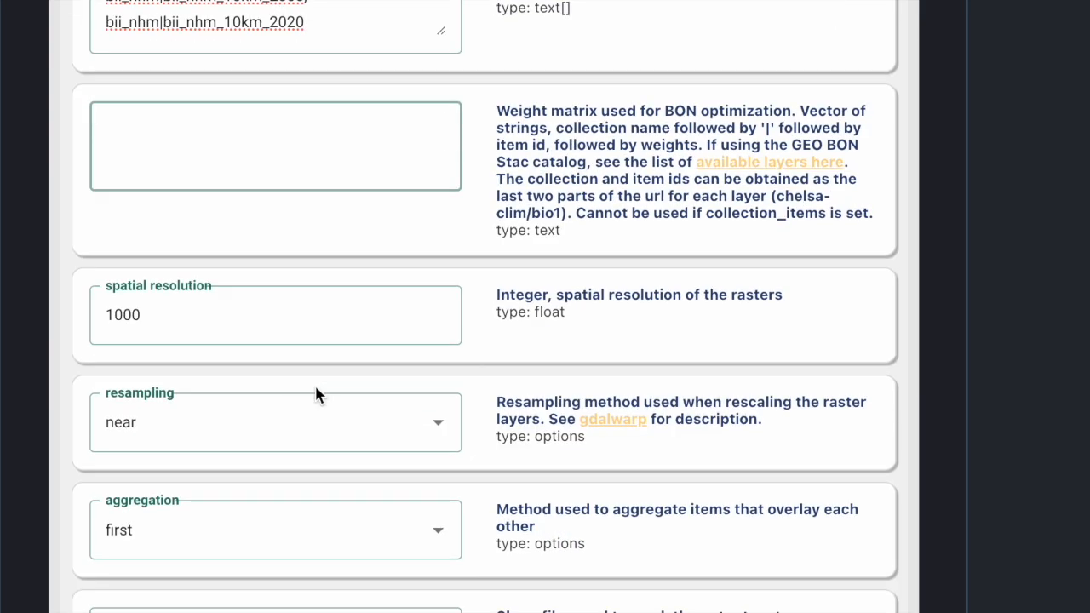
pyautogui.click(227, 323)
pyautogui.write('0')
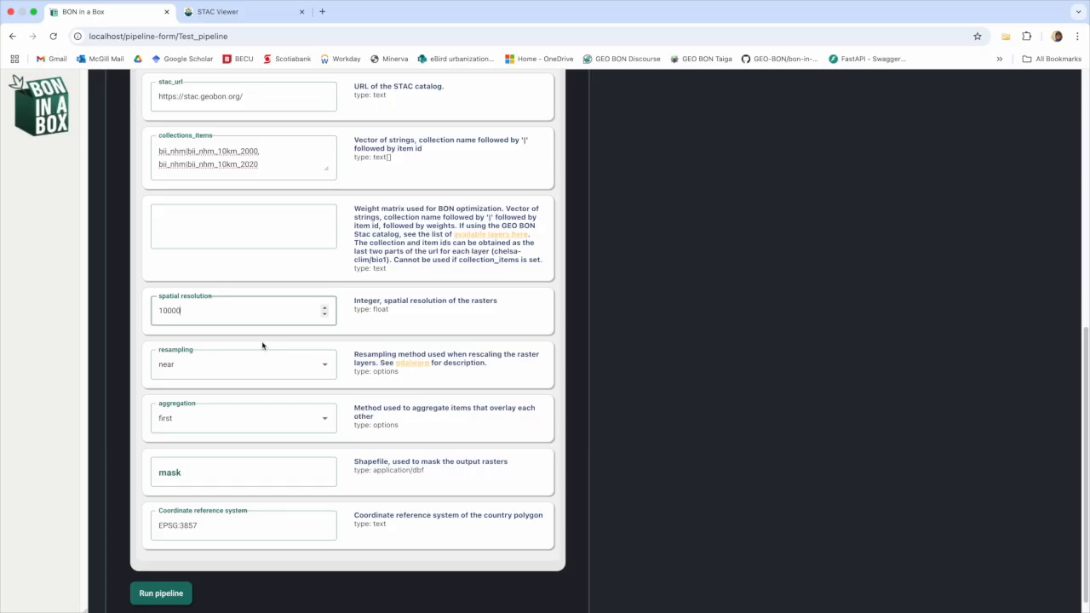
pyautogui.scroll(-1, 262, 344)
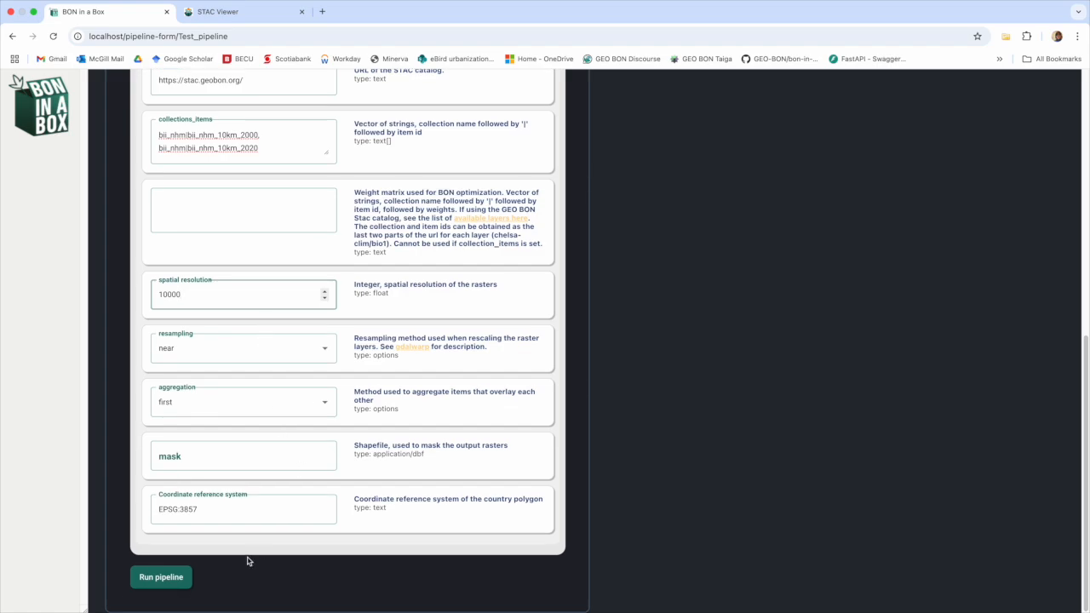
pyautogui.click(162, 584)
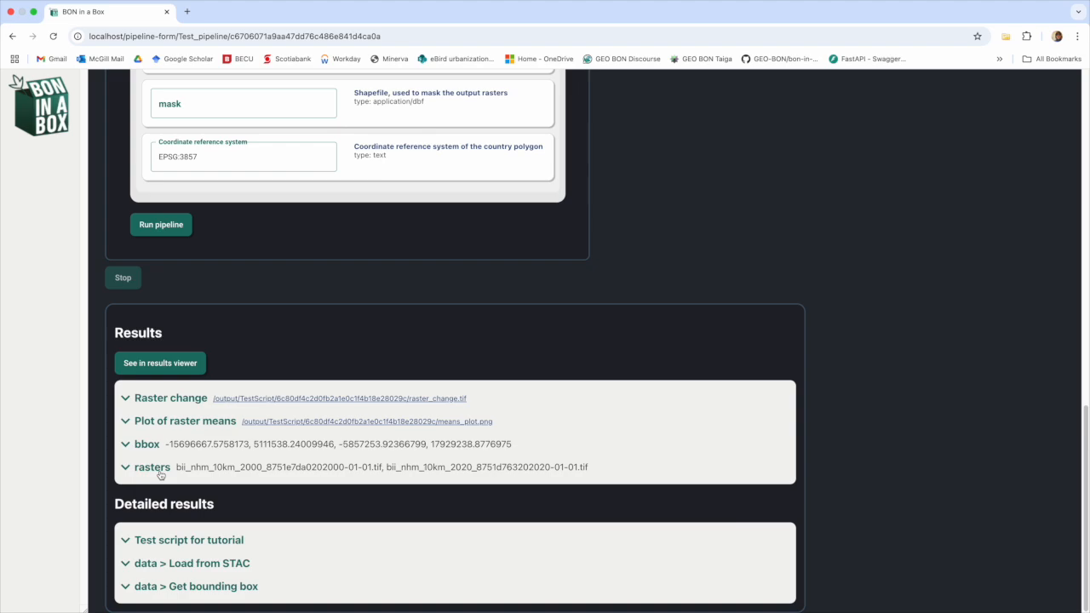
# Step: Inspect the rasters result paths, then open the run in the Results Viewer
pyautogui.click(129, 470)
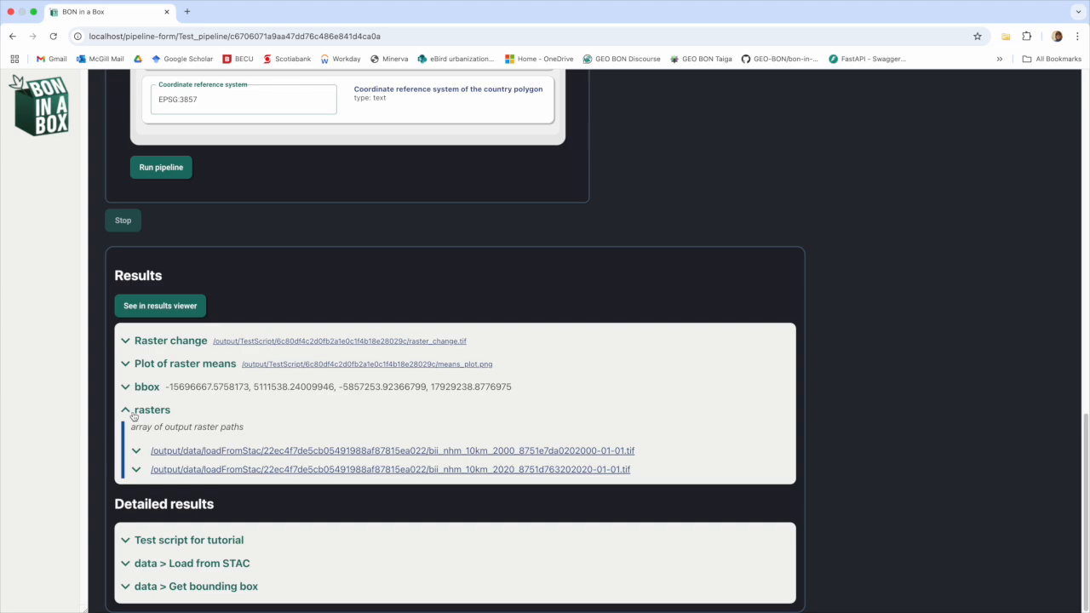
pyautogui.click(132, 415)
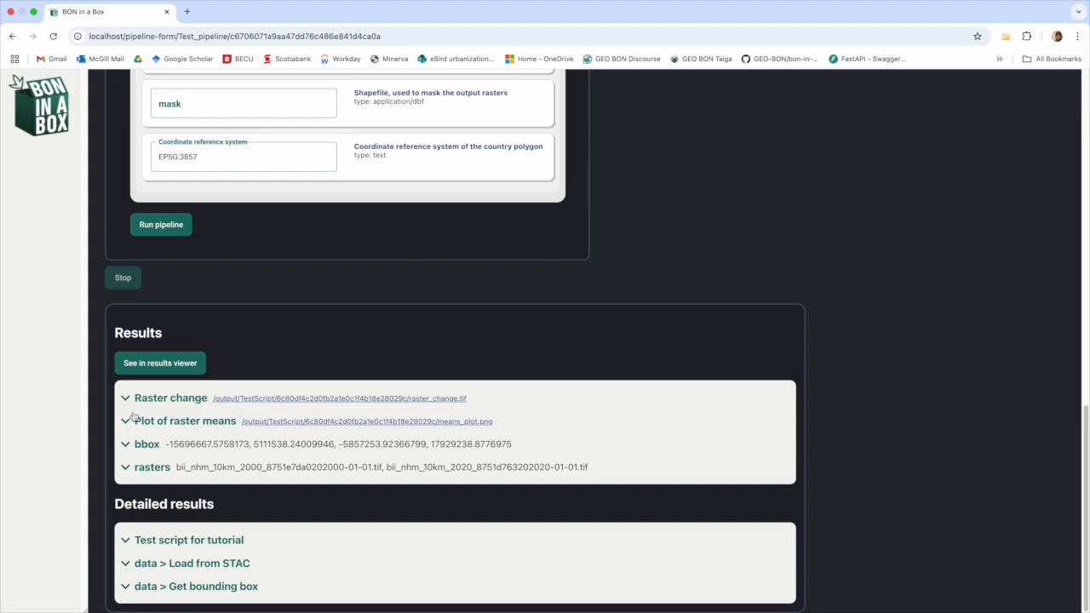
pyautogui.click(169, 362)
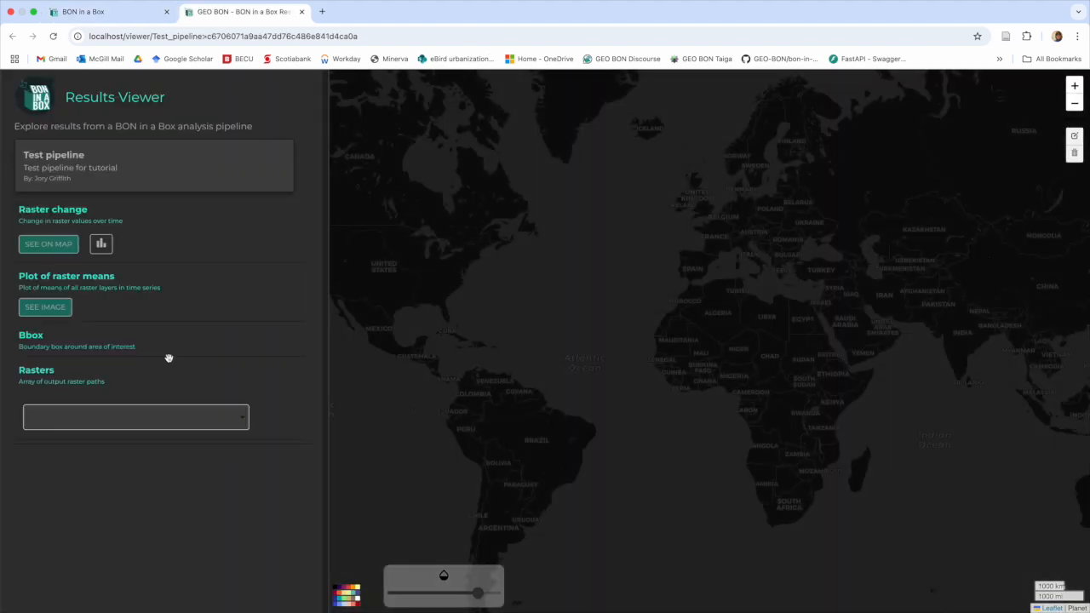
# Step: View the raster change map over Canada and the plot of raster means
pyautogui.click(42, 245)
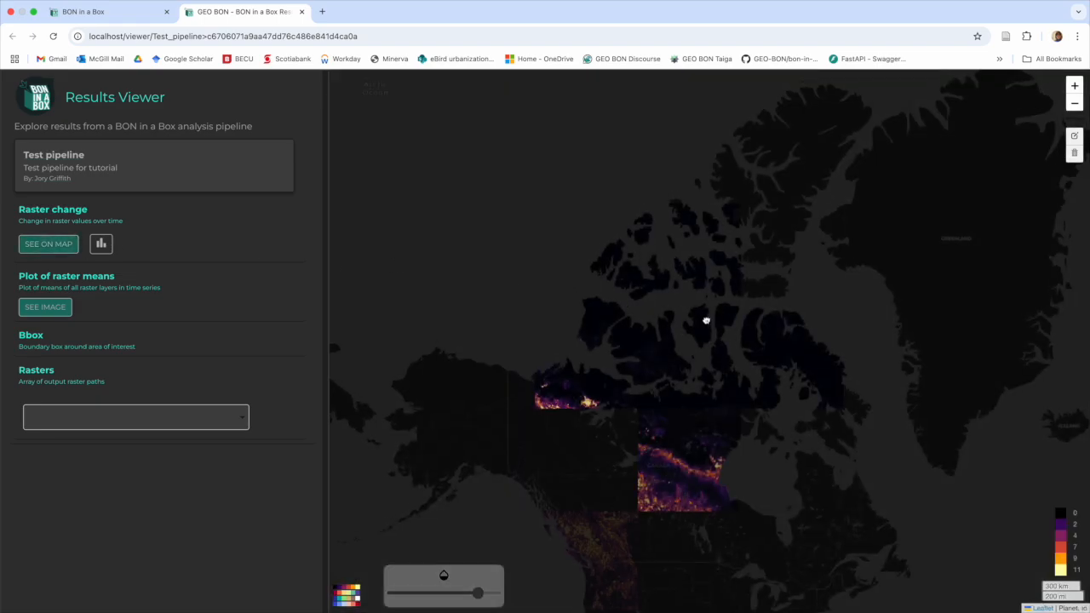
pyautogui.moveTo(705, 315); pyautogui.dragTo(673, 304)
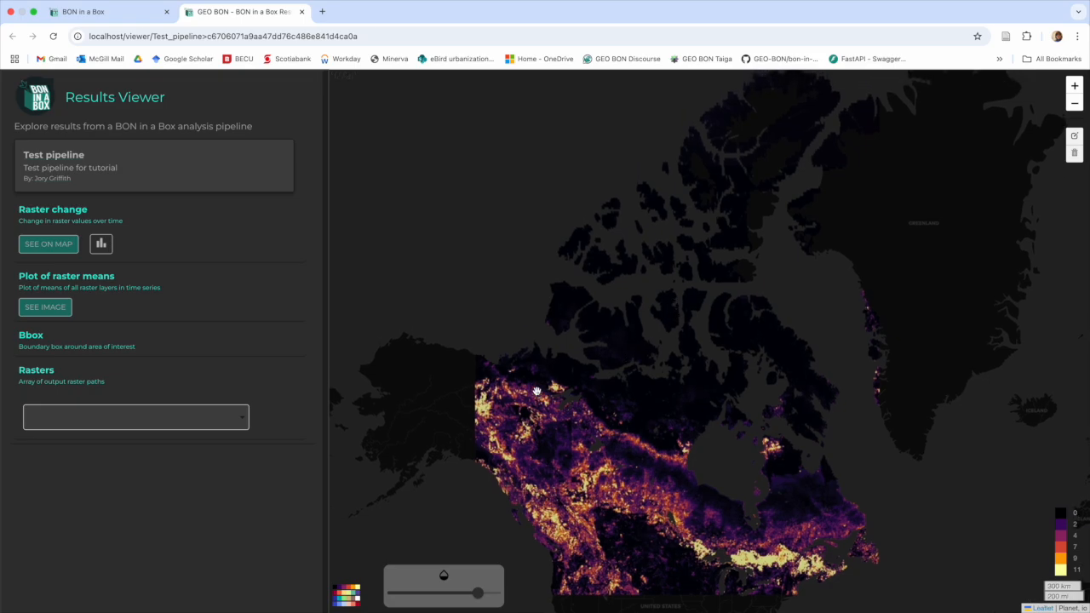
pyautogui.click(38, 308)
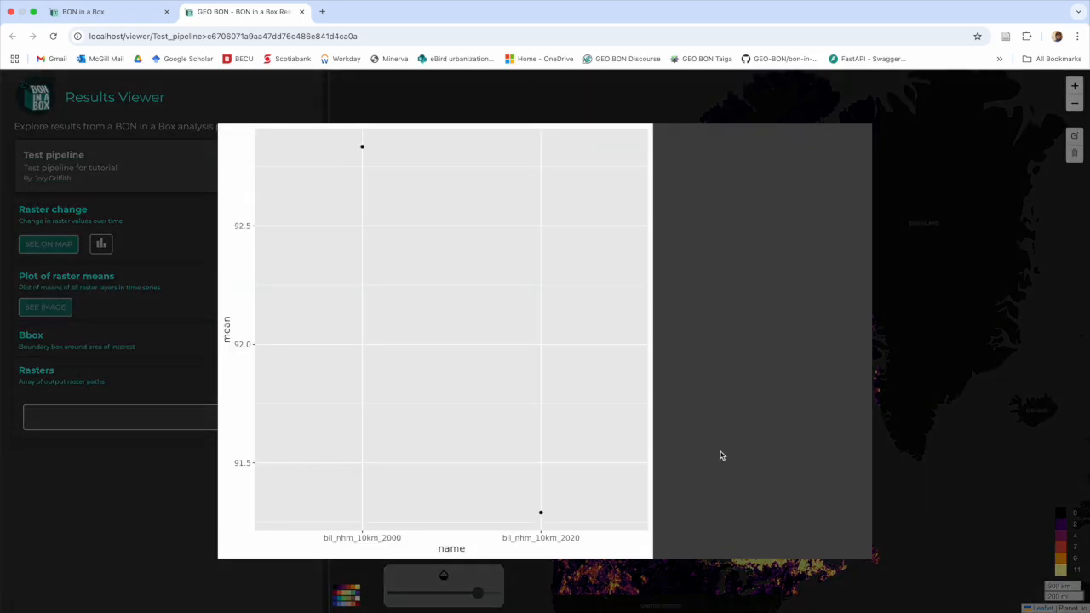
pyautogui.click(41, 375)
# Step: Display the 2000 and then the 2020 bii_nhm intactness rasters on the map
pyautogui.click(145, 429)
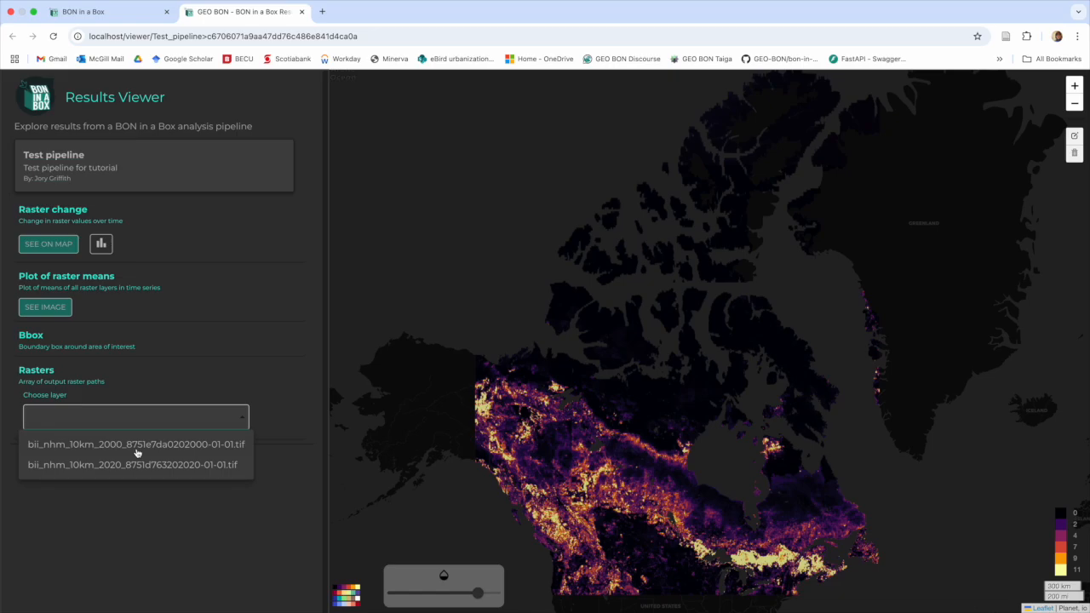
pyautogui.click(136, 444)
pyautogui.click(39, 455)
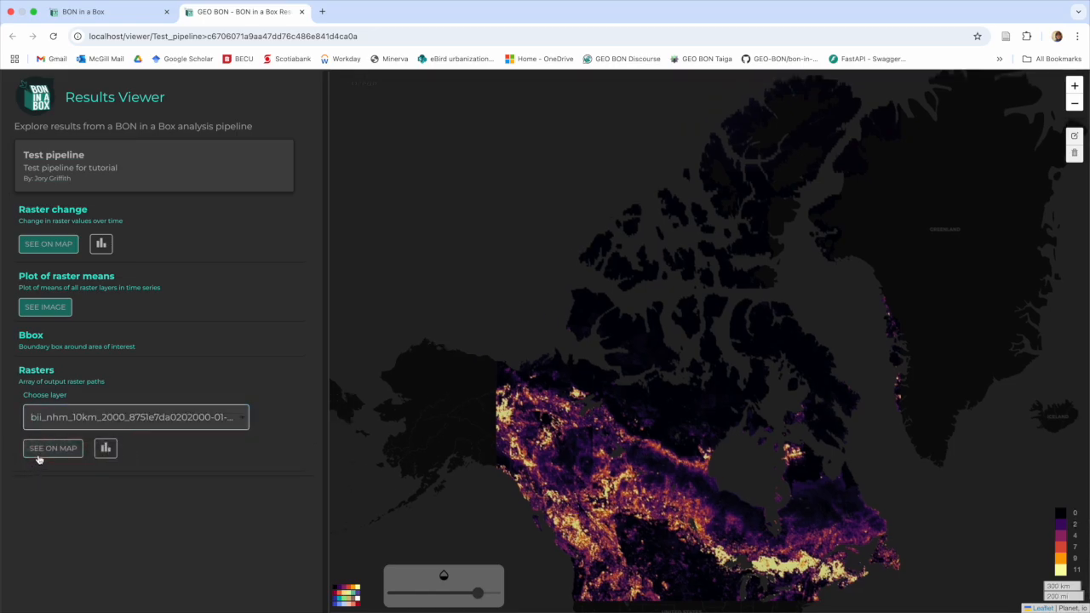
pyautogui.click(51, 449)
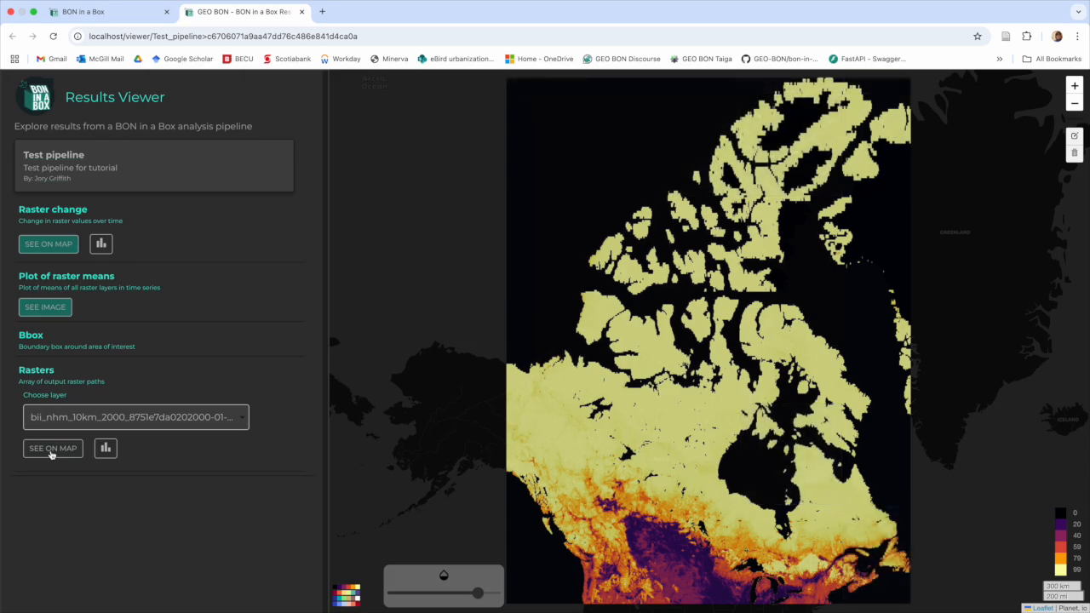
pyautogui.click(87, 423)
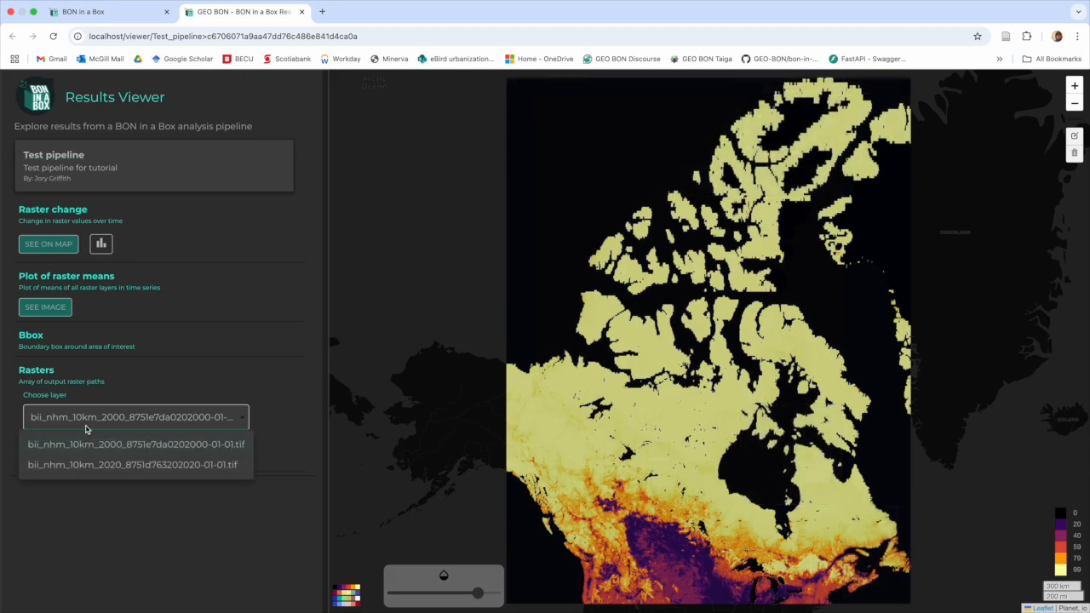
pyautogui.click(84, 464)
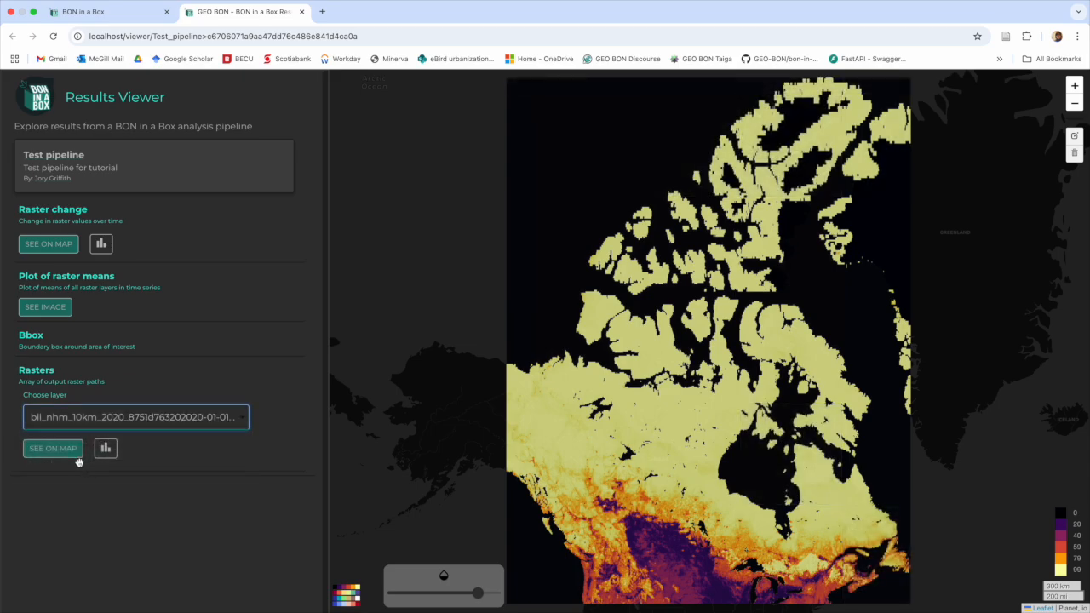
pyautogui.click(62, 448)
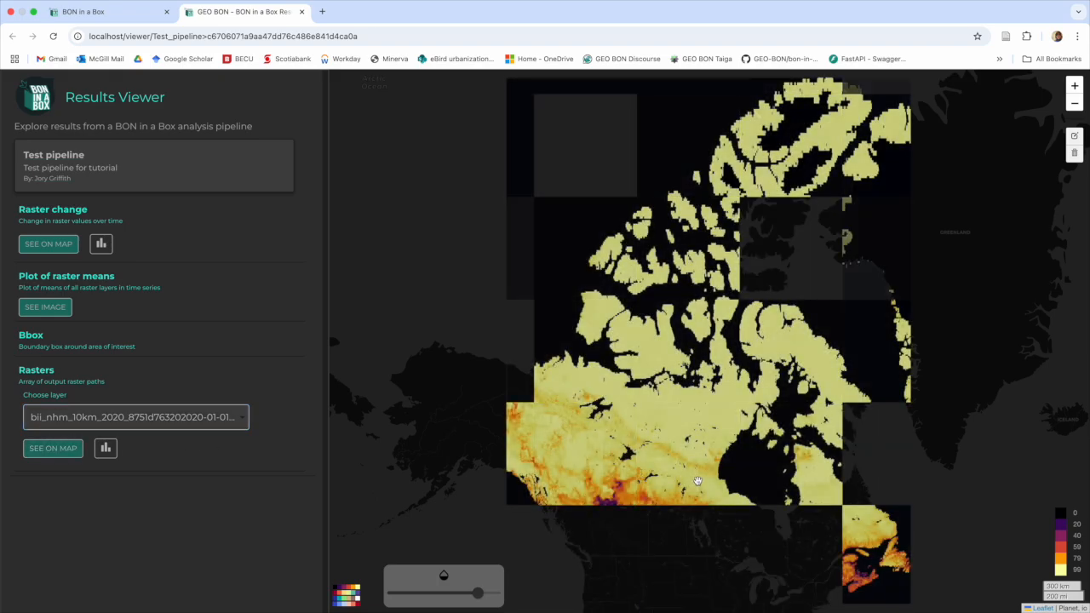
pyautogui.moveTo(773, 469); pyautogui.dragTo(776, 498)
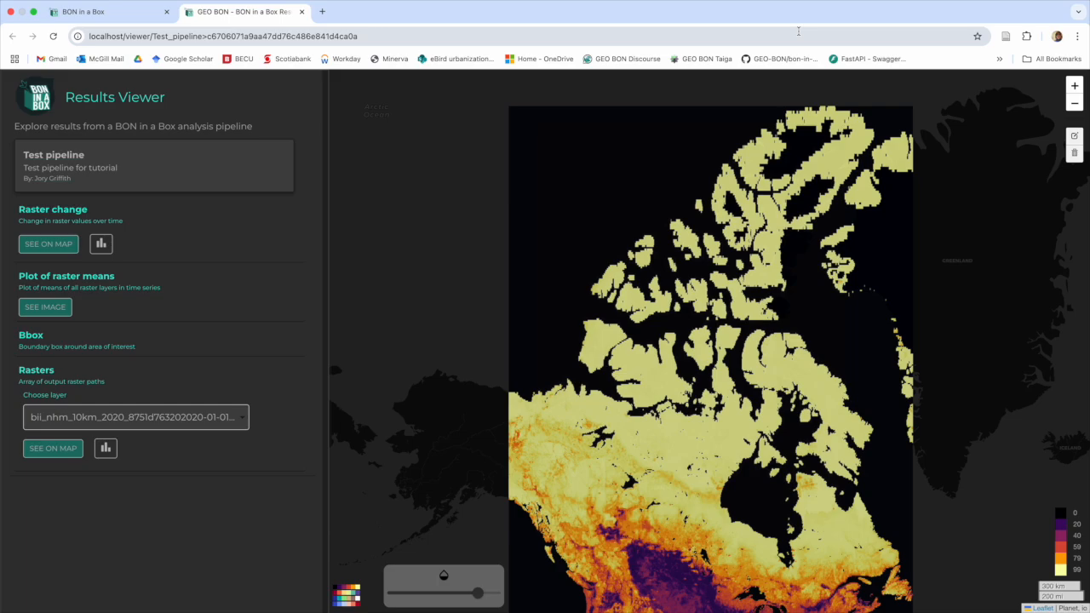
# Step: Back in the run form, confirm Country is Canada and rerun Test pipeline
pyautogui.click(107, 12)
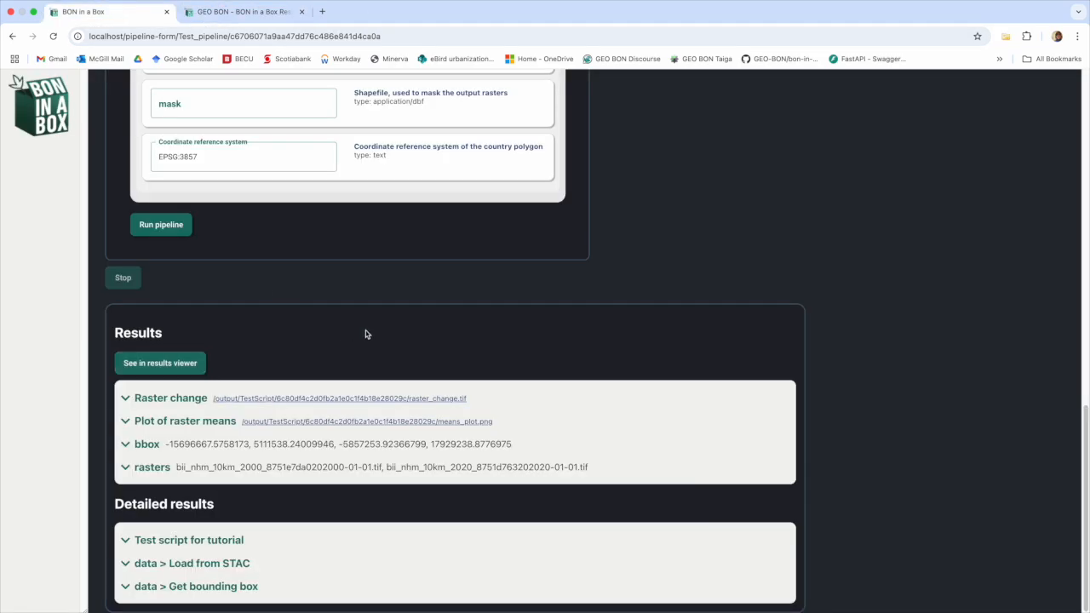
pyautogui.scroll(2, 378, 337)
pyautogui.scroll(10, 378, 337)
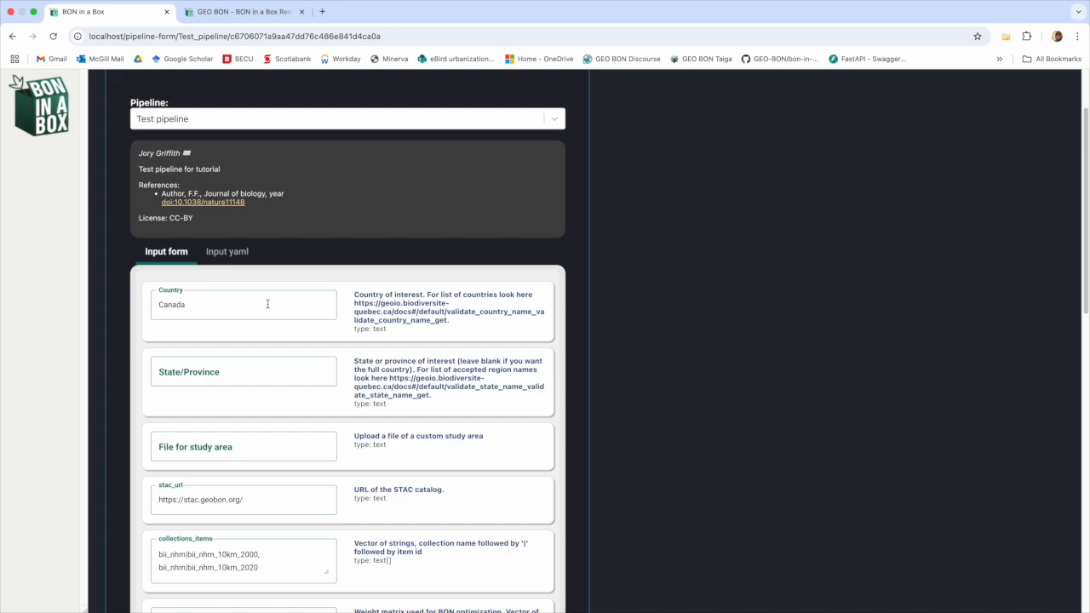
pyautogui.click(255, 301)
pyautogui.scroll(-5, 584, 368)
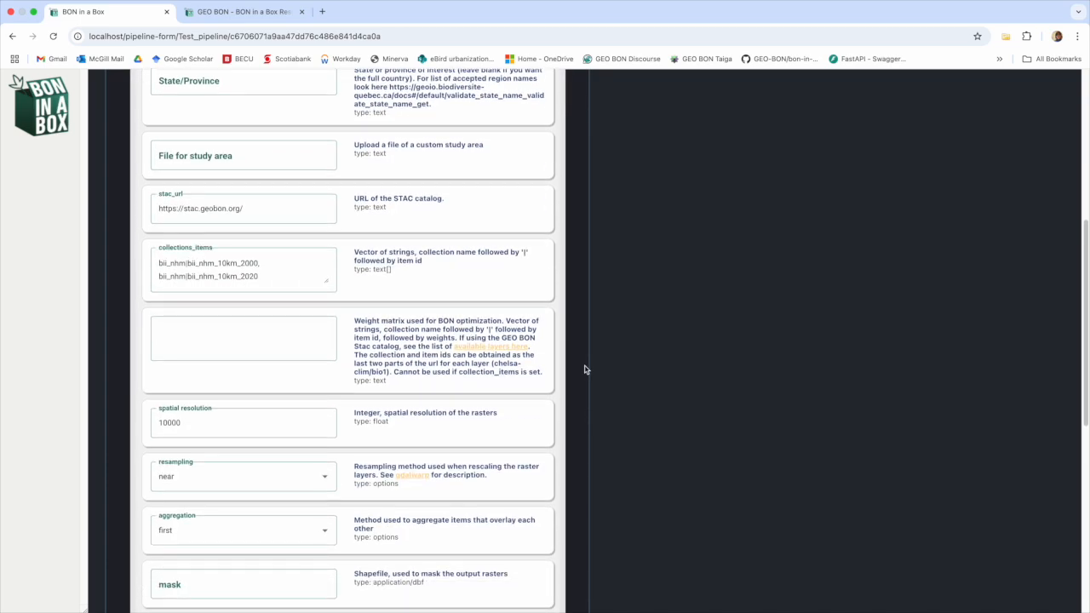
pyautogui.scroll(-2, 584, 369)
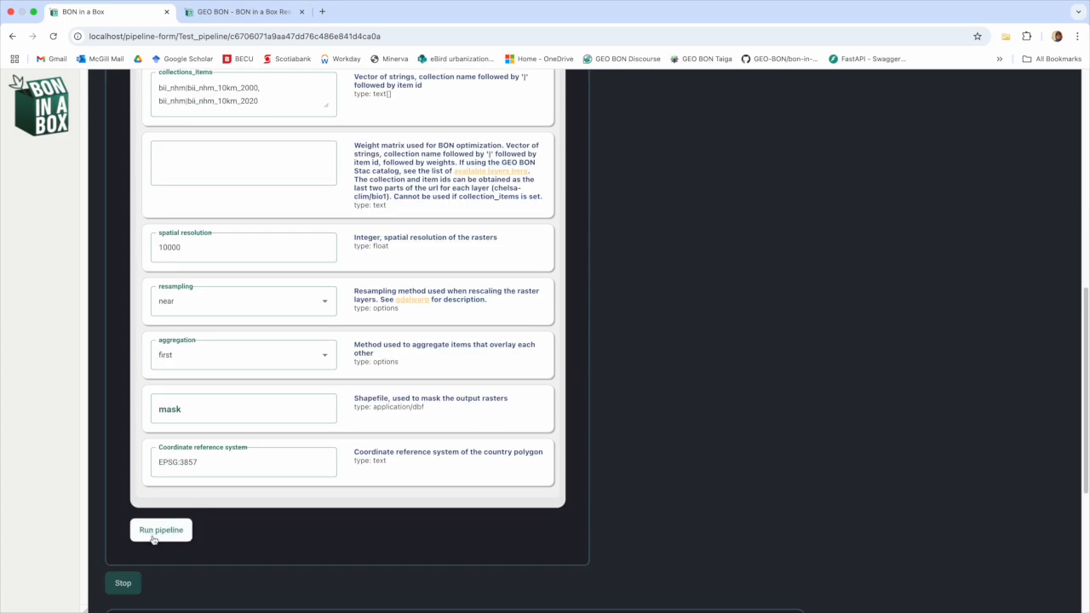
pyautogui.click(155, 530)
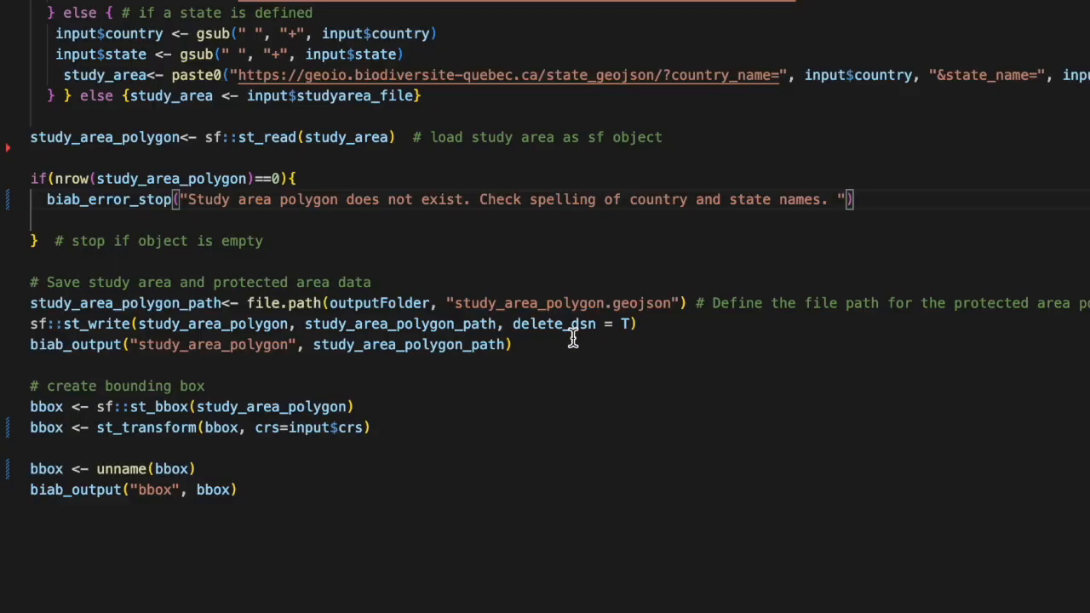
pyautogui.scroll(2, 562, 344)
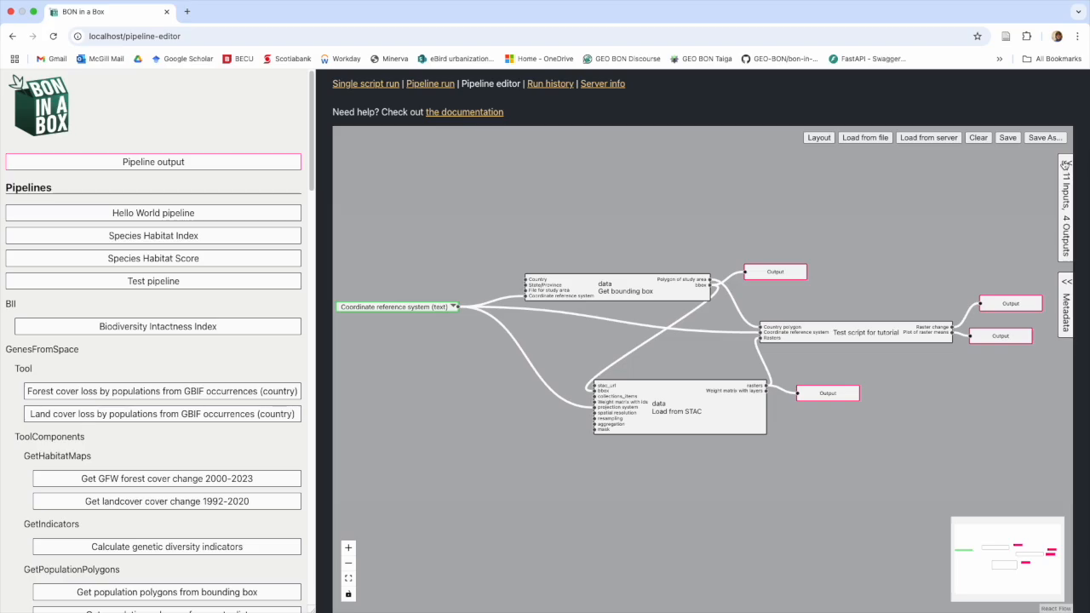
# Step: Change the example Country to Canada and clear the Putumayo State/Province example
pyautogui.click(1064, 165)
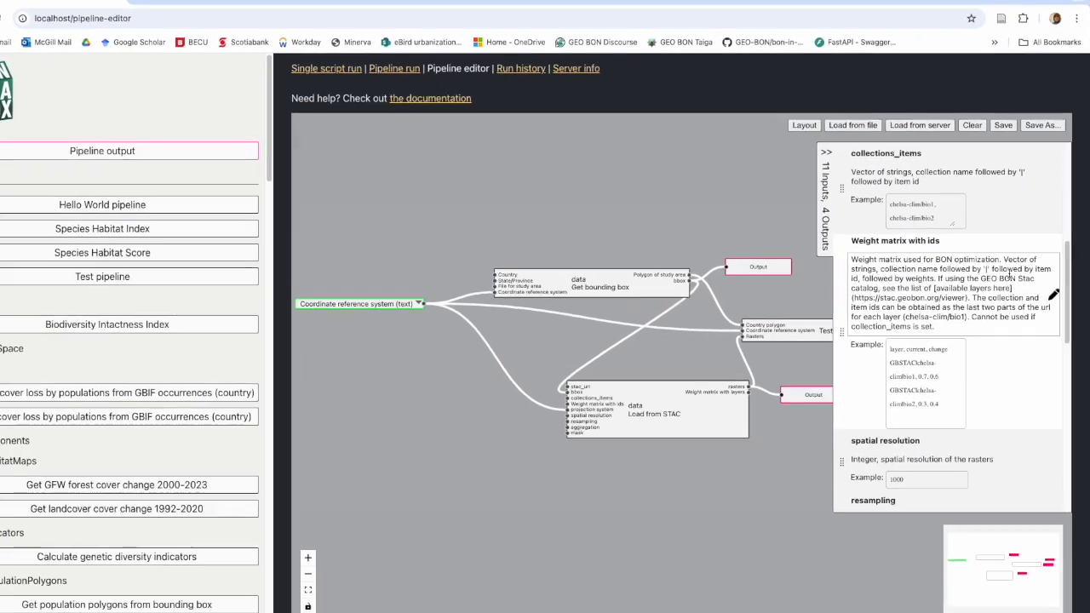
pyautogui.scroll(2, 1007, 279)
pyautogui.scroll(3, 979, 243)
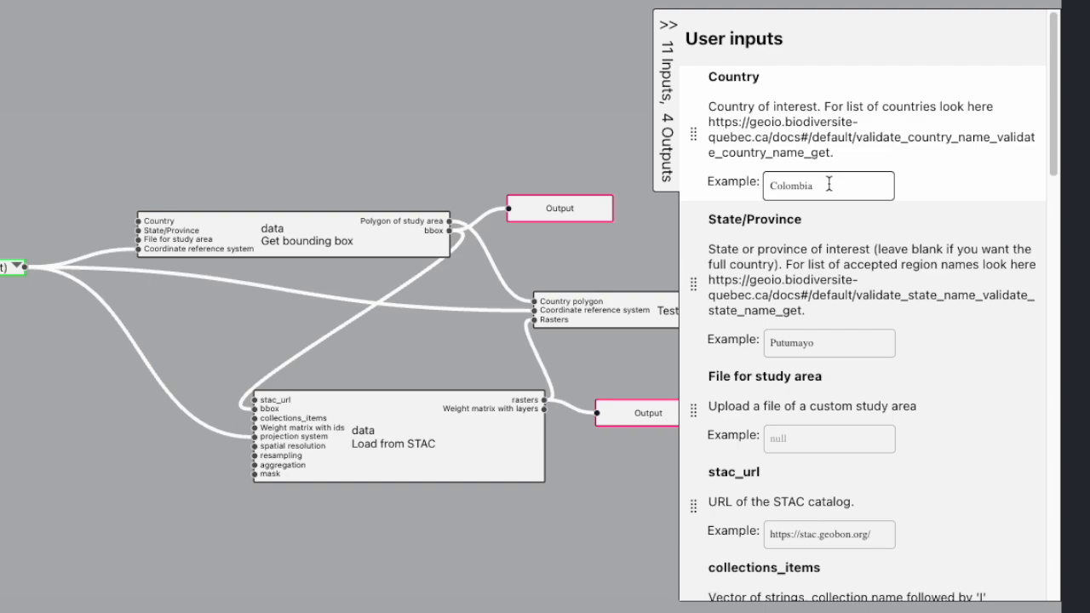
pyautogui.moveTo(828, 184); pyautogui.dragTo(765, 190)
pyautogui.write('Canada')
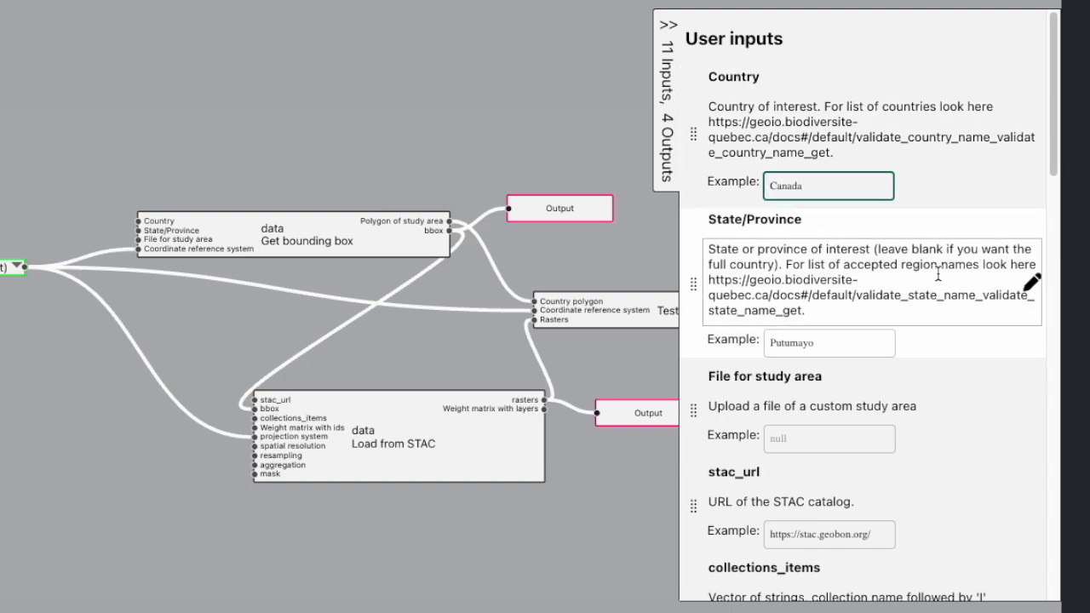
pyautogui.scroll(-1, 834, 307)
pyautogui.click(832, 307)
pyautogui.hotkey('ctrl', 'a')
pyautogui.press('BackSpace')
# Step: Replace the chelsa-clim collections_items example with the two bii_nhm collection items
pyautogui.scroll(-4, 778, 333)
pyautogui.scroll(-10, 968, 446)
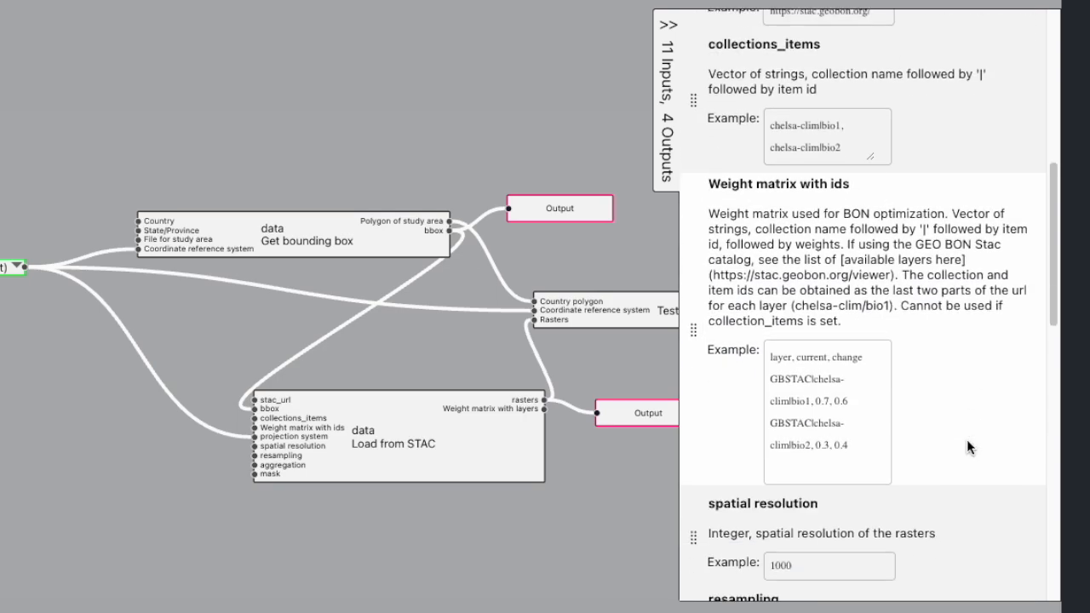
pyautogui.scroll(6, 815, 347)
pyautogui.moveTo(830, 365); pyautogui.dragTo(767, 344)
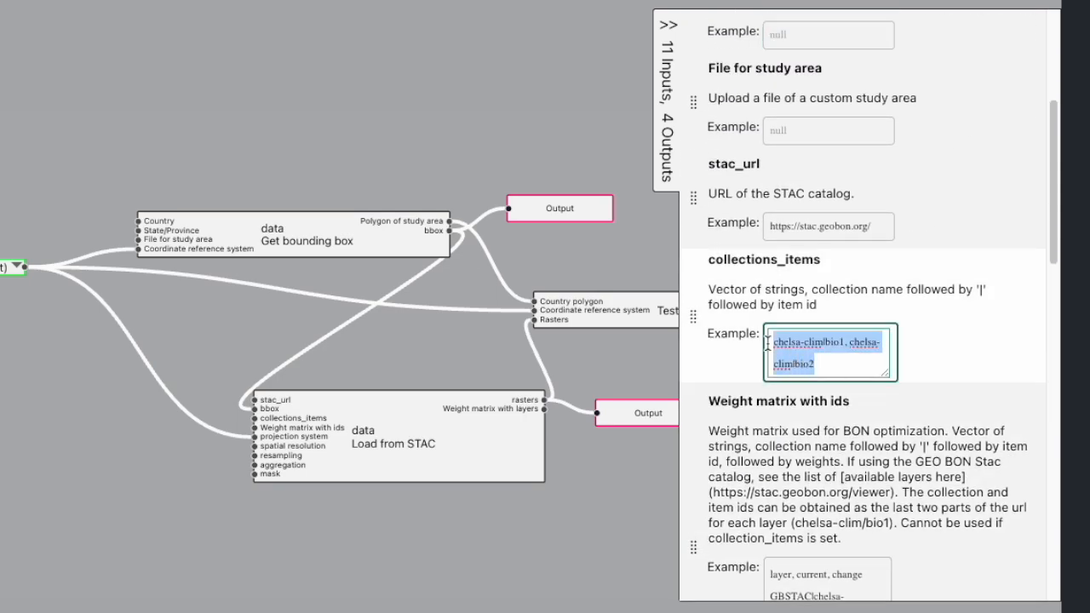
pyautogui.press('BackSpace')
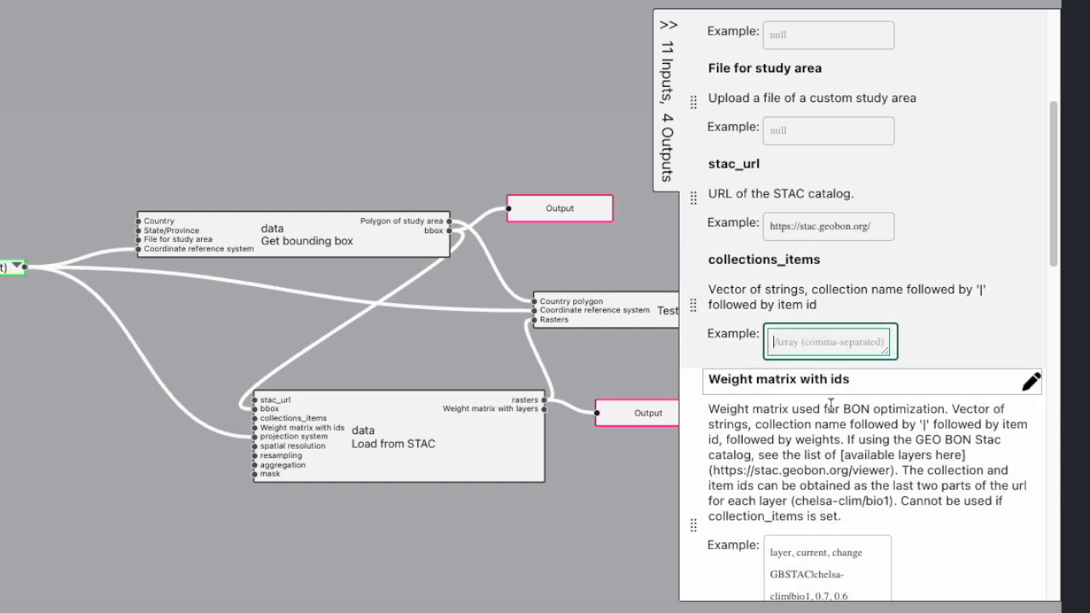
pyautogui.press('Escape')
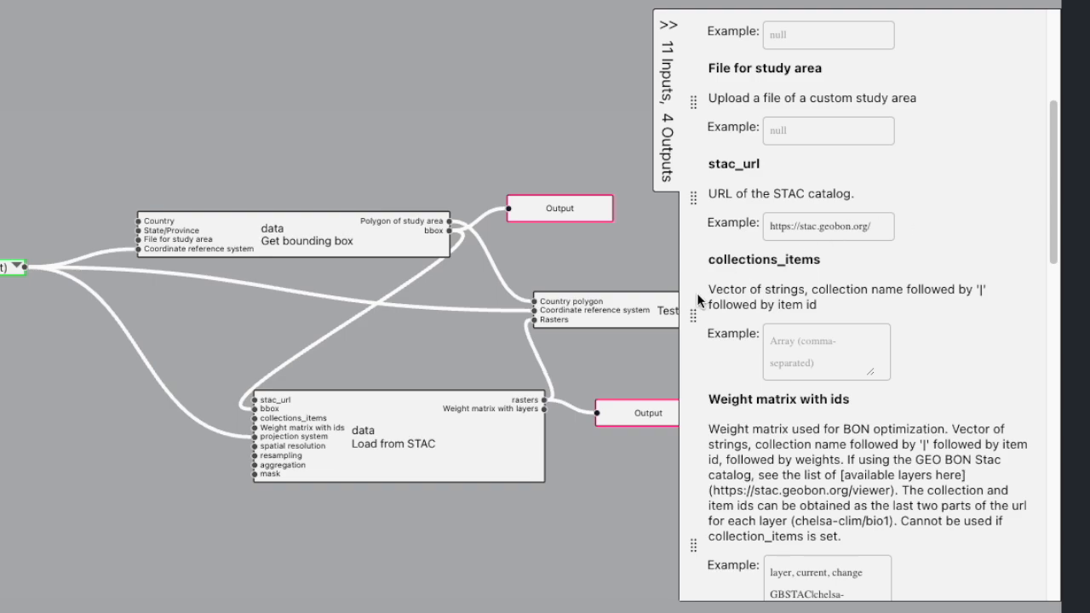
pyautogui.click(804, 343)
pyautogui.write('bii_nhm|bii_nhm_10km_2000, bii_nhm|bii_nhm_10km_2020')
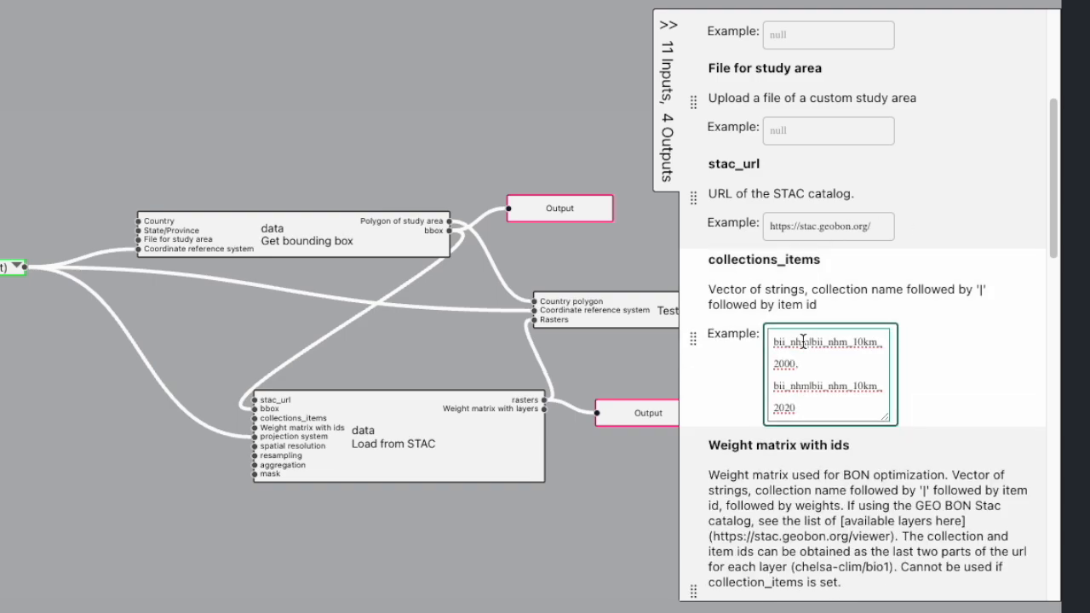
# Step: Empty the weight matrix example and set the spatial resolution example to 10000
pyautogui.scroll(-2, 936, 469)
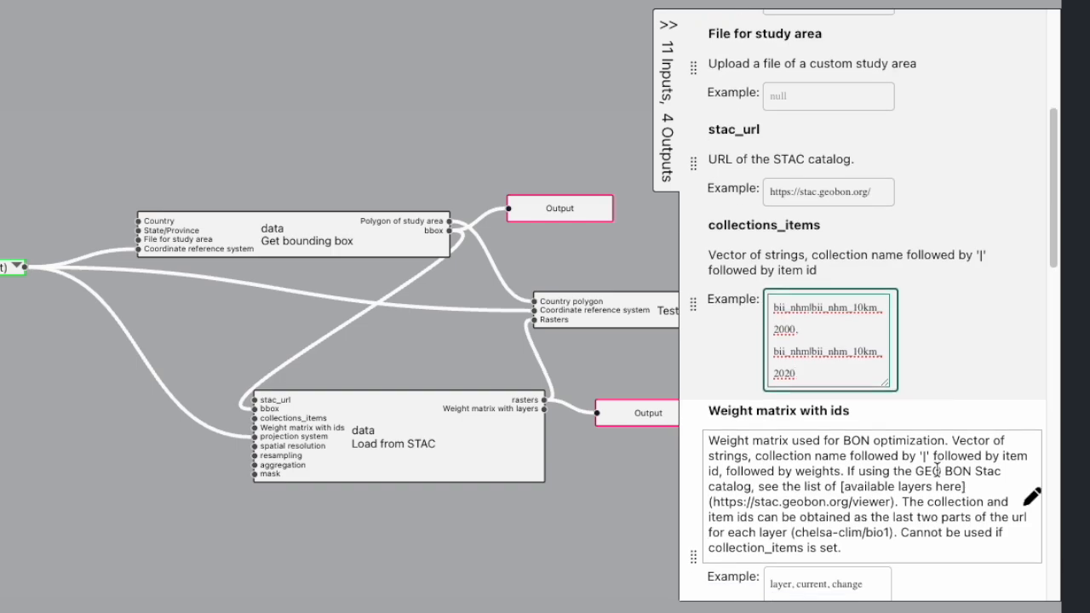
pyautogui.moveTo(852, 520); pyautogui.dragTo(766, 434)
pyautogui.press('BackSpace')
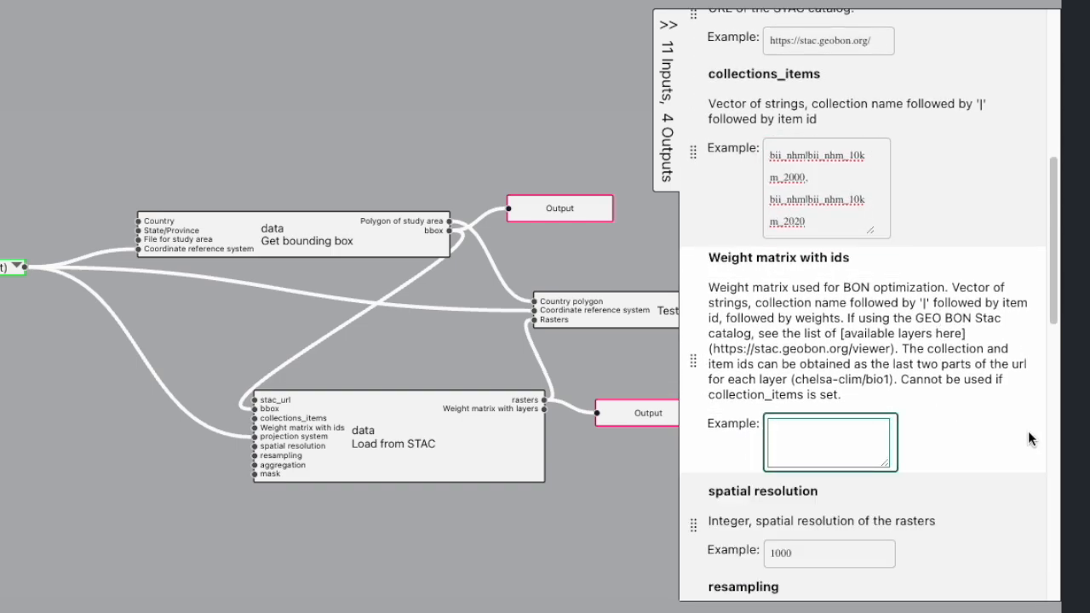
pyautogui.scroll(-2, 850, 404)
pyautogui.click(850, 405)
pyautogui.write('0')
pyautogui.scroll(-3, 920, 510)
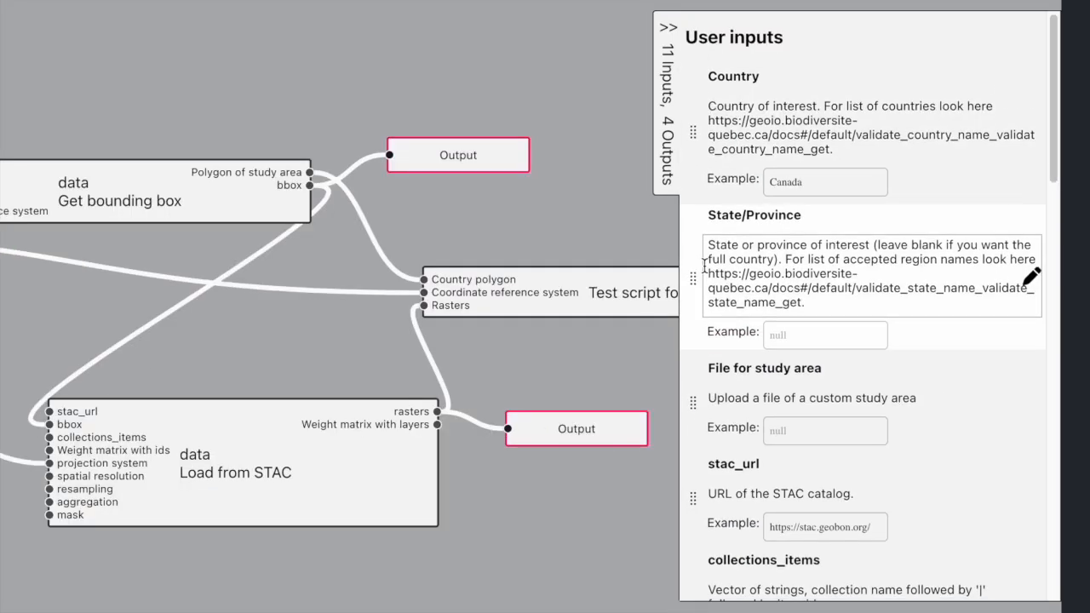
pyautogui.scroll(-6, 704, 267)
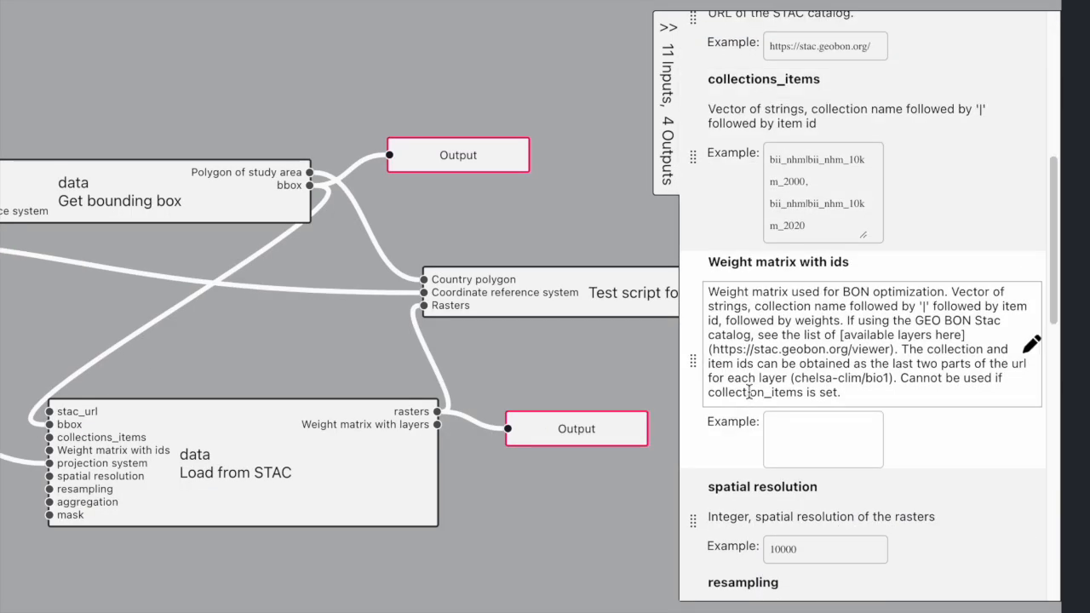
# Step: Reorder inputs to State/Province, File for study area, stac_url, collections_items, then collapse the panel
pyautogui.scroll(5, 748, 391)
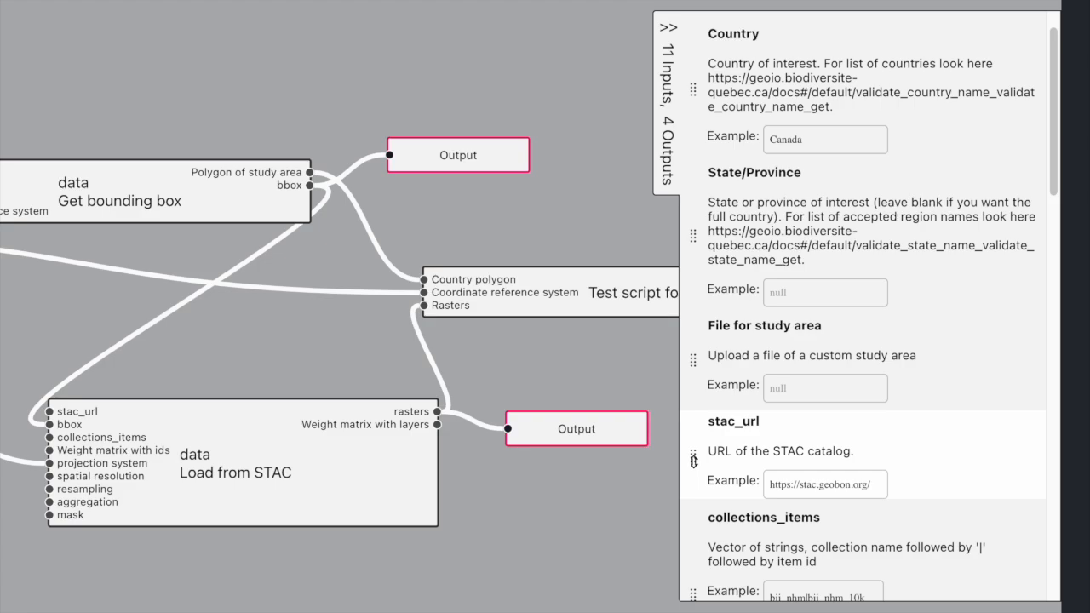
pyautogui.moveTo(692, 457); pyautogui.dragTo(692, 361)
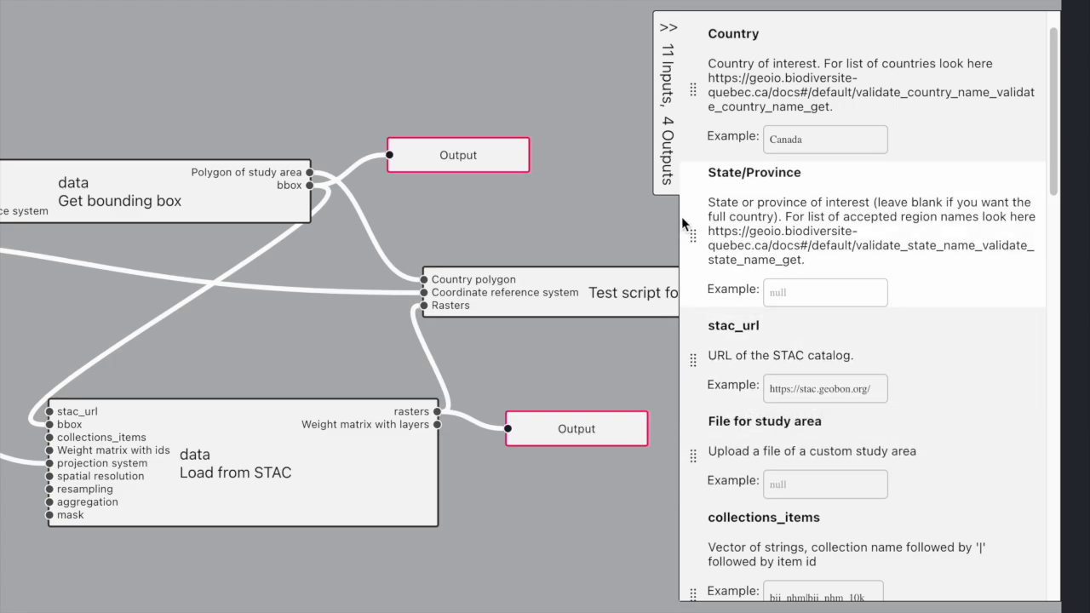
pyautogui.moveTo(693, 456); pyautogui.dragTo(698, 353)
pyautogui.scroll(-1, 738, 567)
pyautogui.scroll(-1, 738, 567)
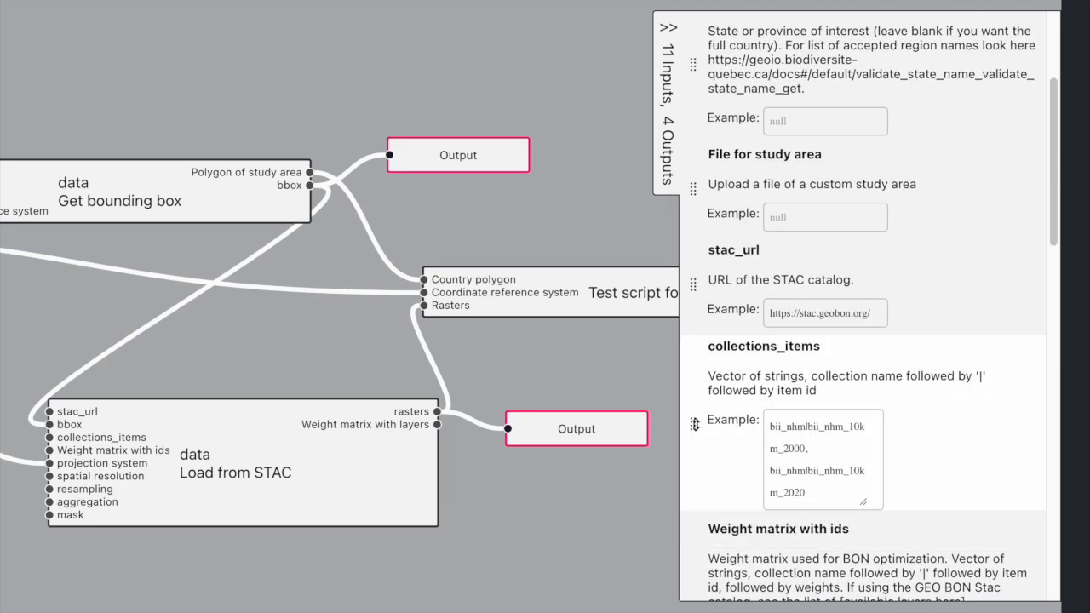
pyautogui.moveTo(696, 423); pyautogui.dragTo(706, 287)
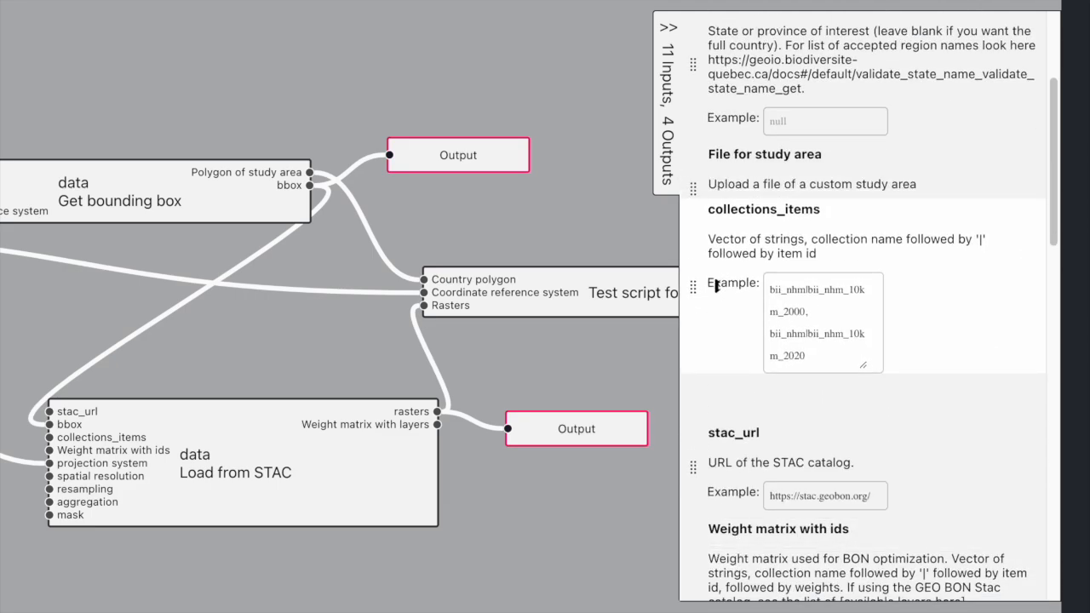
pyautogui.moveTo(696, 335); pyautogui.dragTo(707, 473)
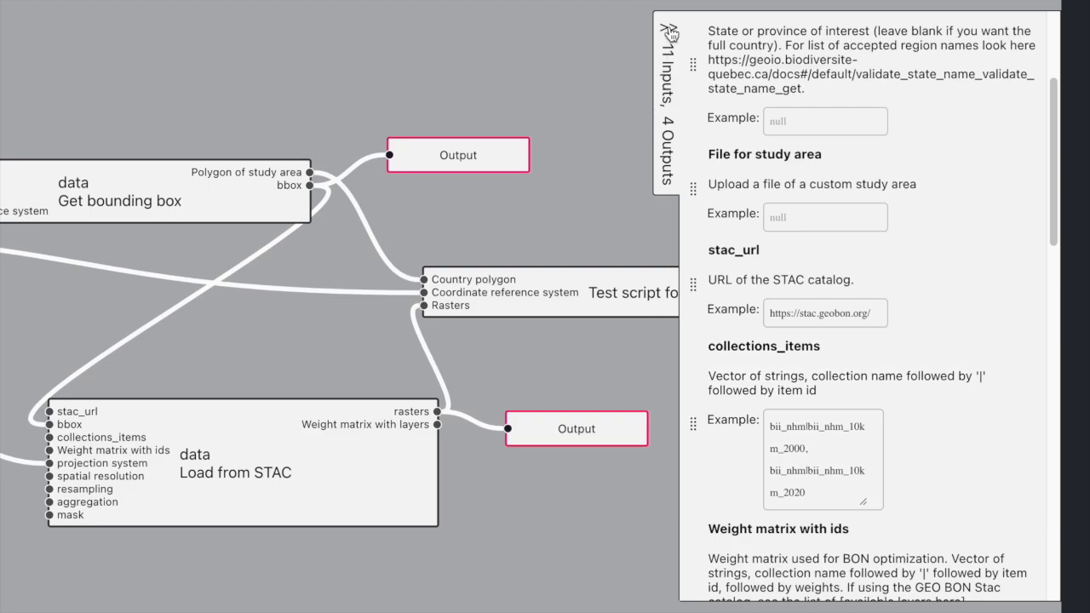
pyautogui.click(669, 38)
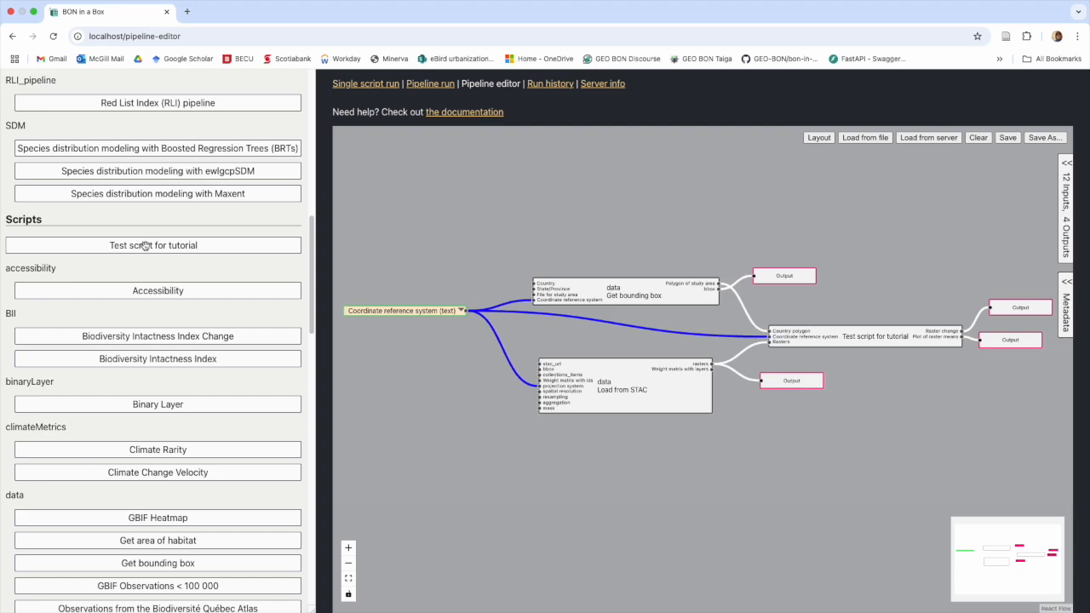
pyautogui.click(146, 245)
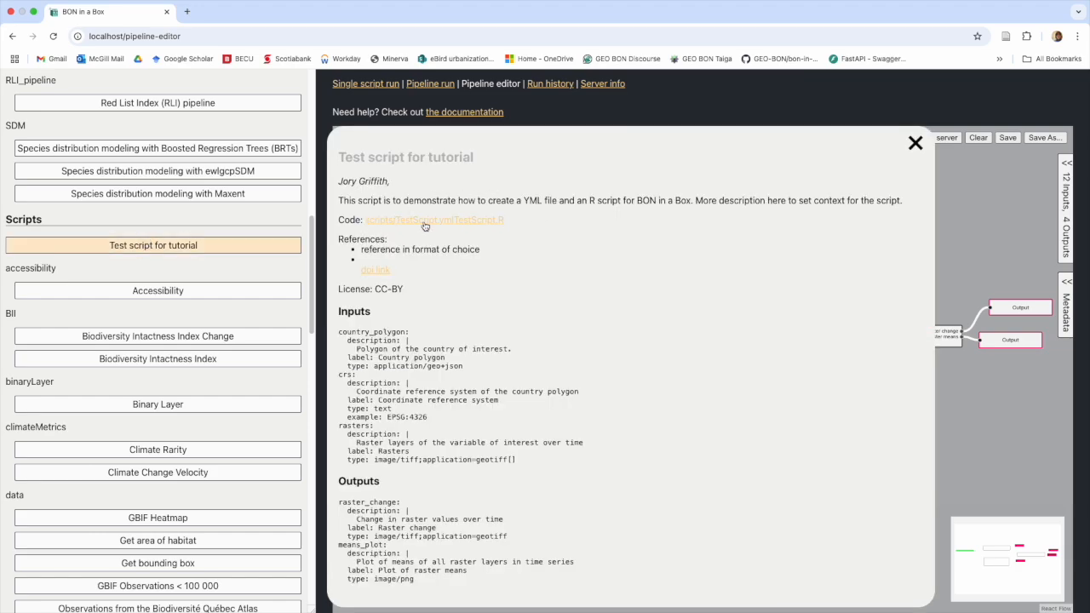
pyautogui.click(915, 142)
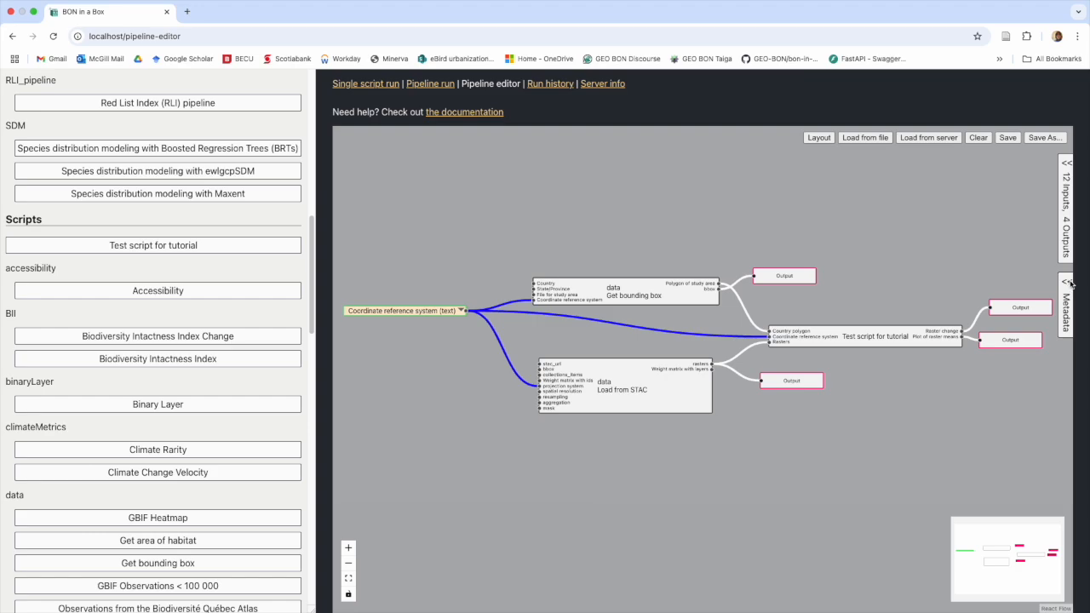
pyautogui.click(1066, 284)
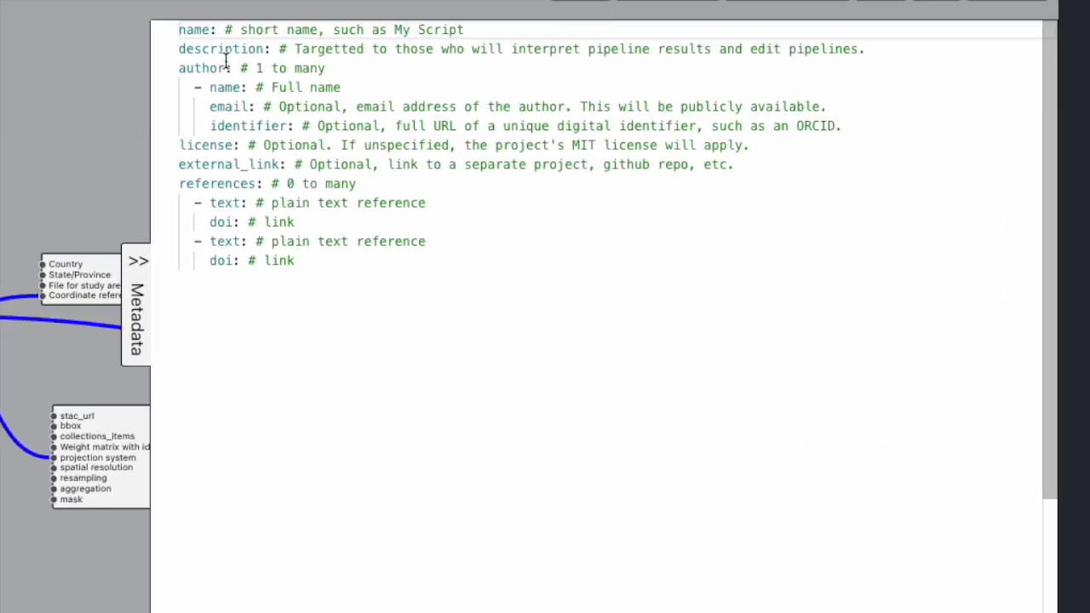
# Step: Name the pipeline 'Test pipeline' with the description 'Test pipeline for tutorial'
pyautogui.moveTo(633, 157); pyautogui.dragTo(733, 163)
pyautogui.moveTo(415, 40); pyautogui.dragTo(508, 29)
pyautogui.write('Test P')
pyautogui.press('BackSpace')
pyautogui.write('pipeline')
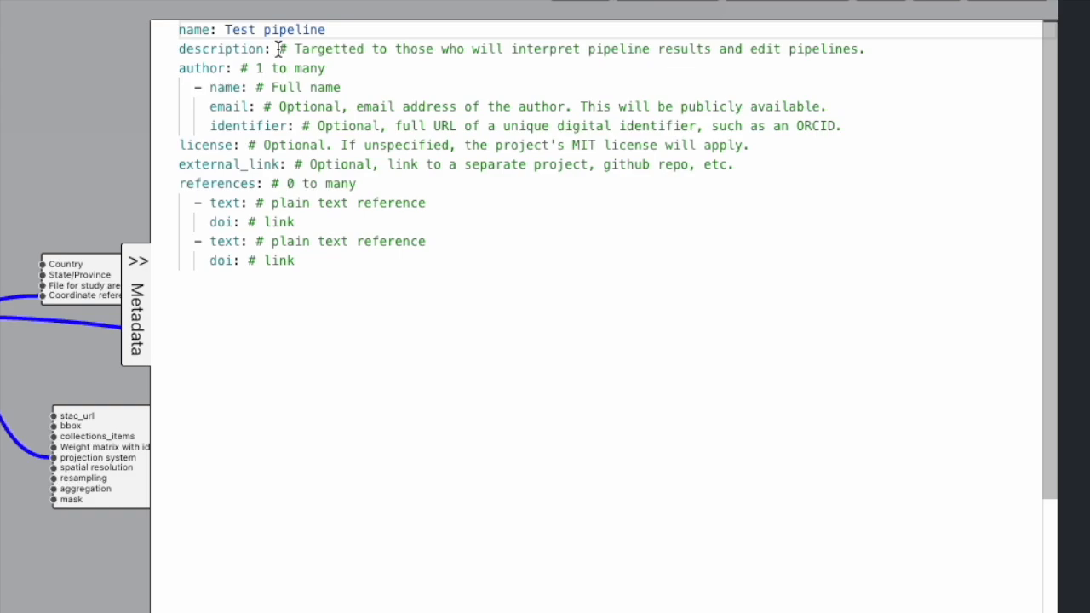
pyautogui.moveTo(278, 48); pyautogui.dragTo(871, 49)
pyautogui.write('Test ')
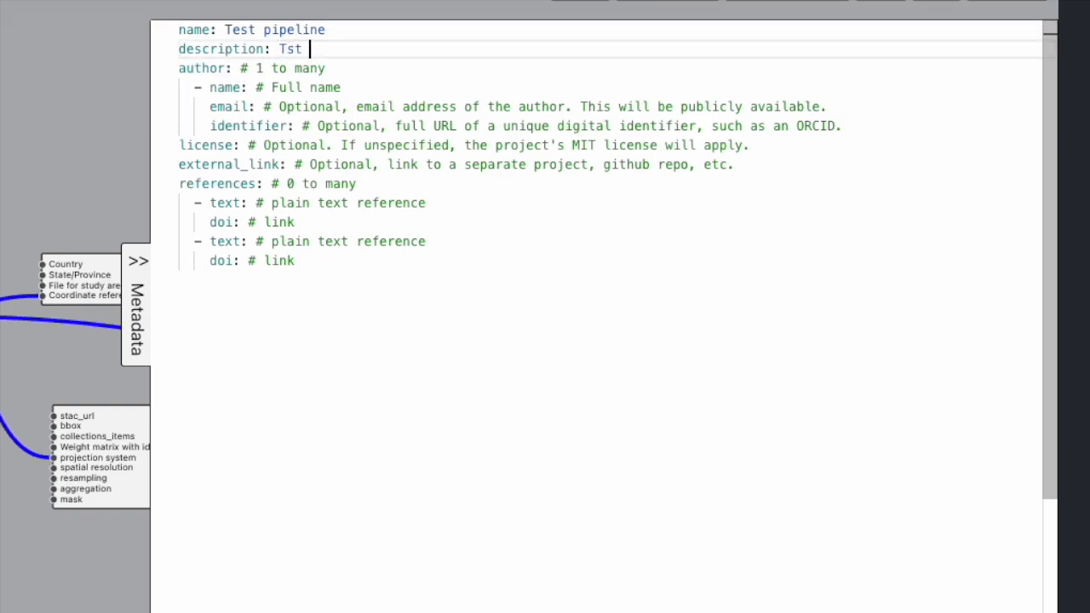
pyautogui.write('pipeline for tutorial')
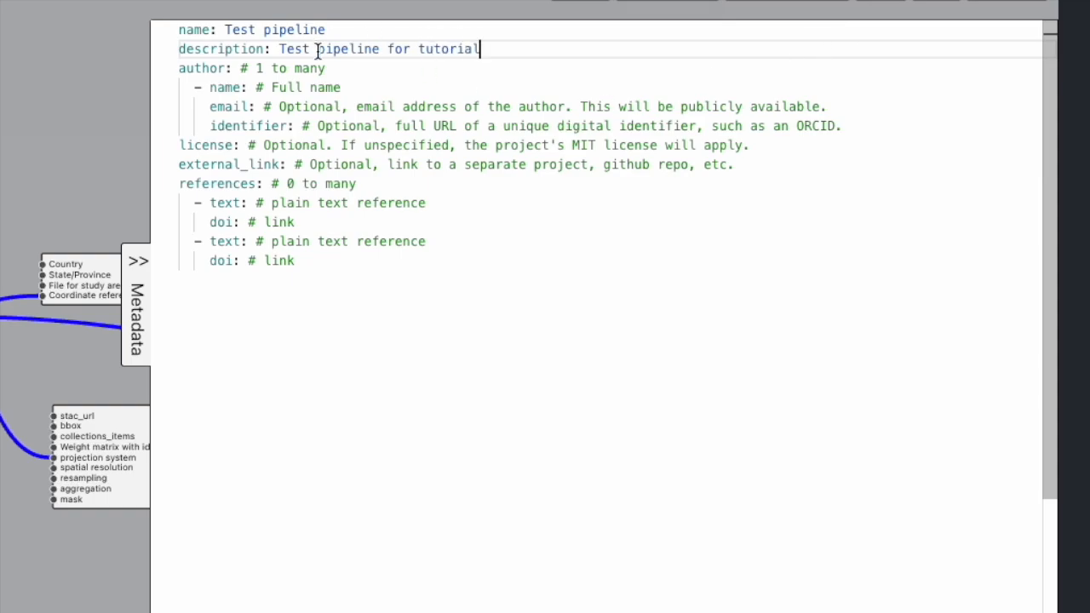
# Step: Fill in the author's name and e-mail address in the metadata
pyautogui.moveTo(344, 88); pyautogui.dragTo(842, 111)
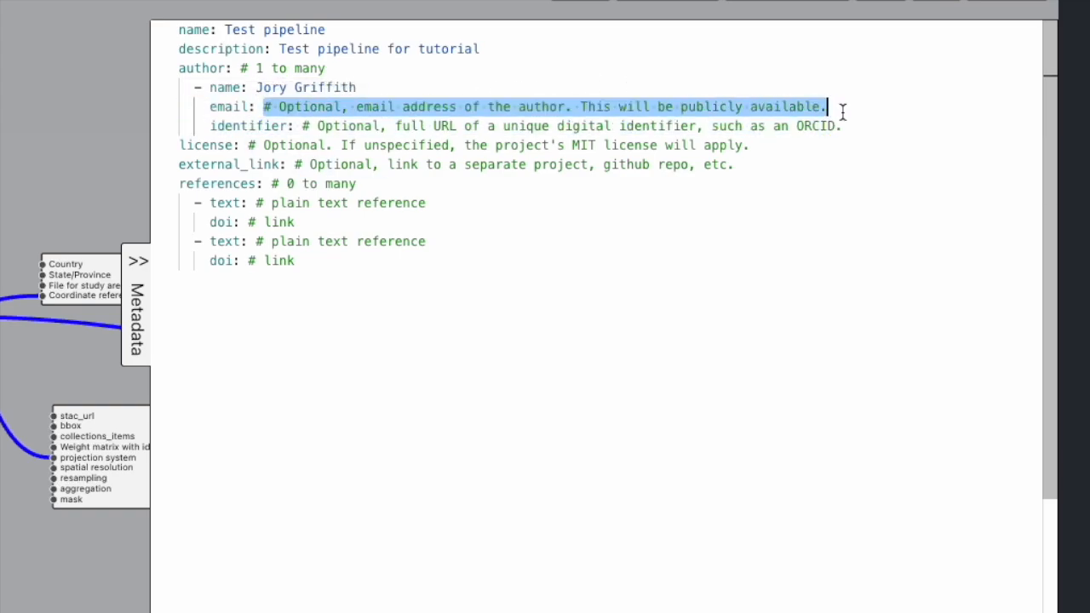
pyautogui.press('BackSpace')
pyautogui.click(733, 209)
# Step: Replace the license placeholder with CC-BY
pyautogui.click(618, 181)
pyautogui.moveTo(771, 148); pyautogui.dragTo(249, 147)
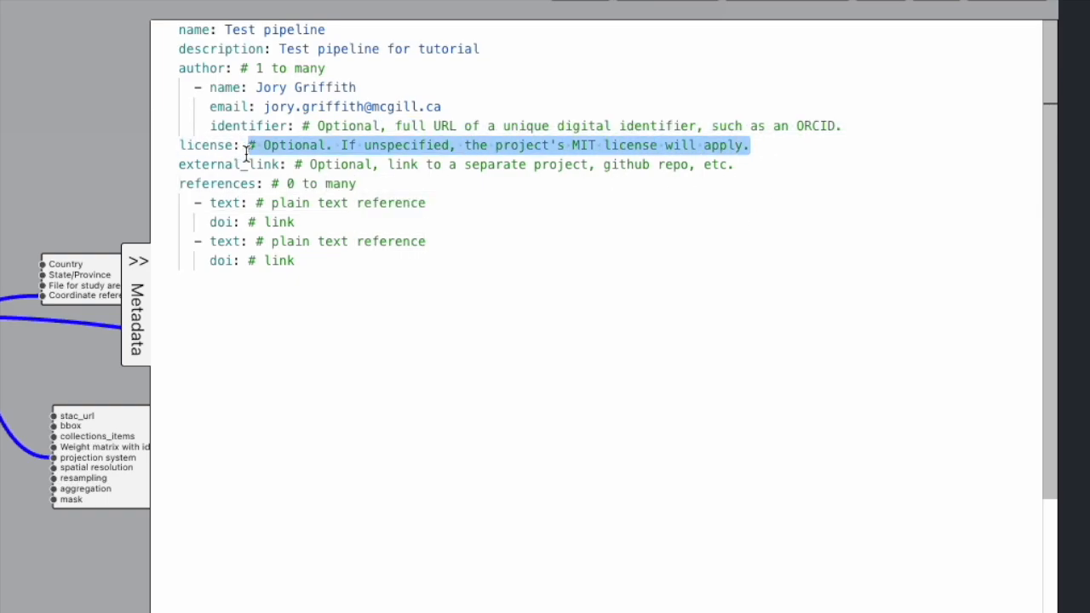
pyautogui.press('BackSpace')
pyautogui.write('CC-BY')
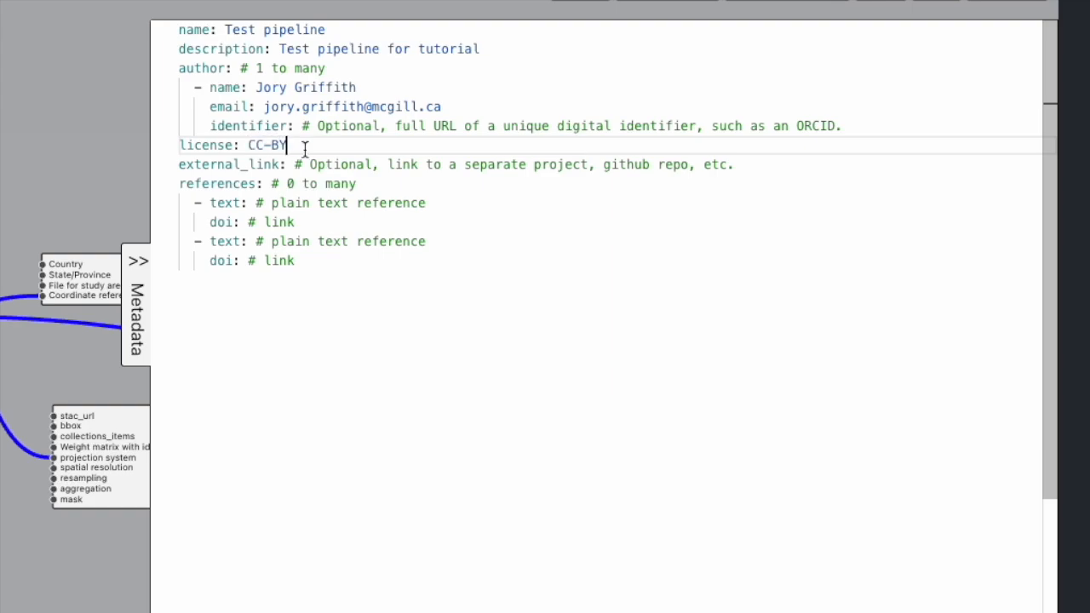
# Step: Enter 'Author, F.F., Journal of biology, year' as the first reference and close the metadata editor
pyautogui.moveTo(255, 203); pyautogui.dragTo(426, 203)
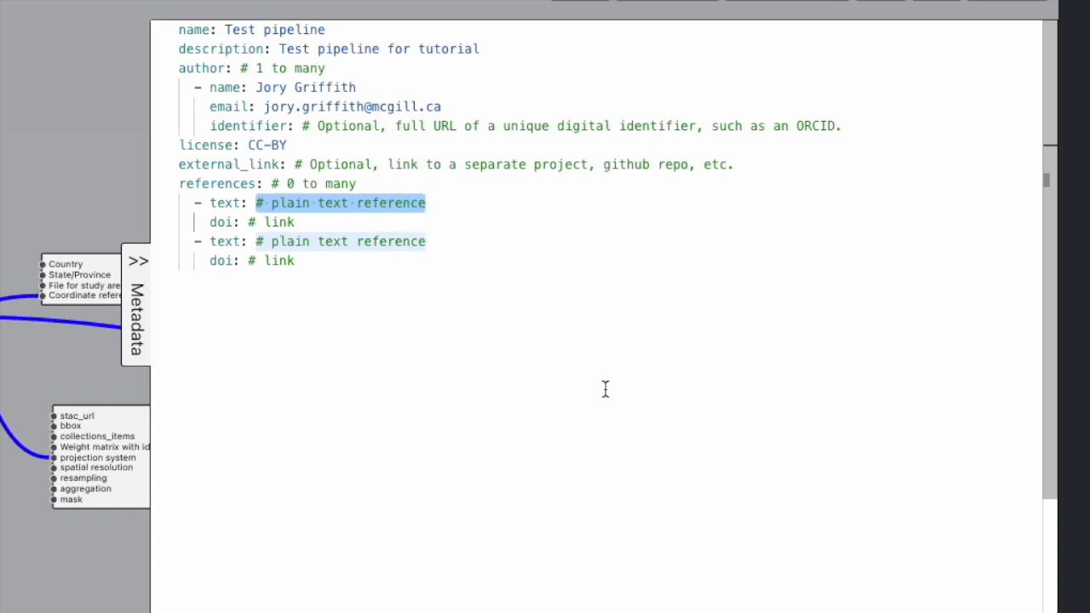
pyautogui.write('Author,')
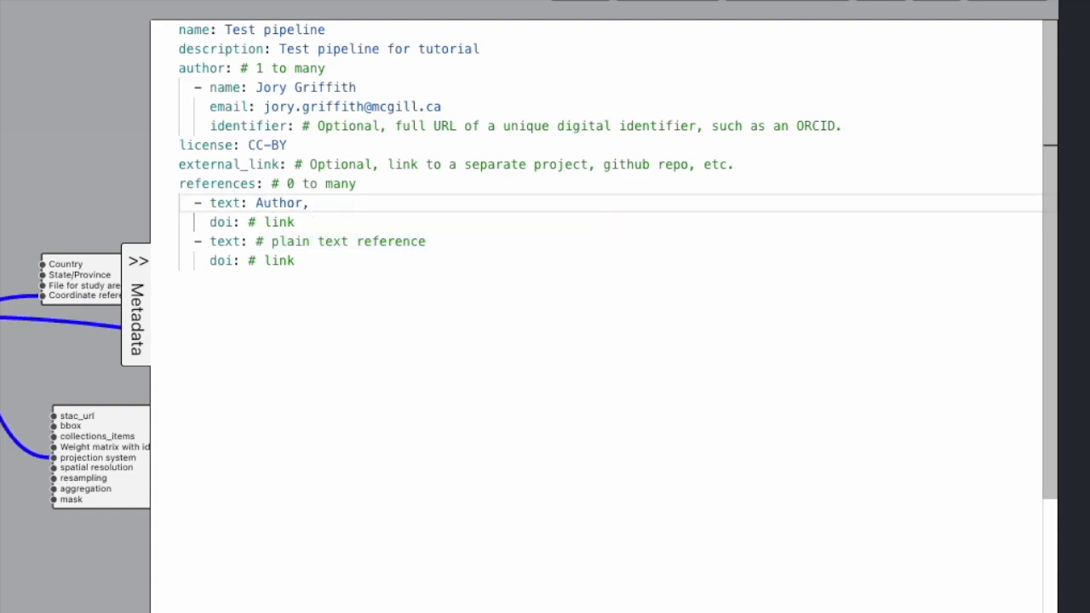
pyautogui.write(' F.F., Journal of biology, year')
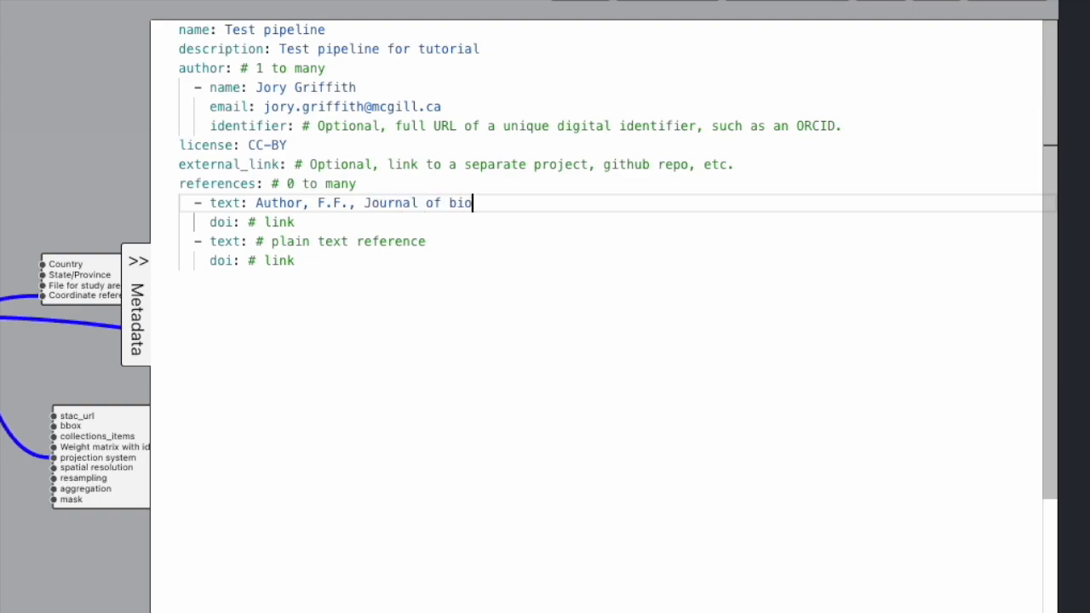
pyautogui.click(299, 222)
pyautogui.click(332, 264)
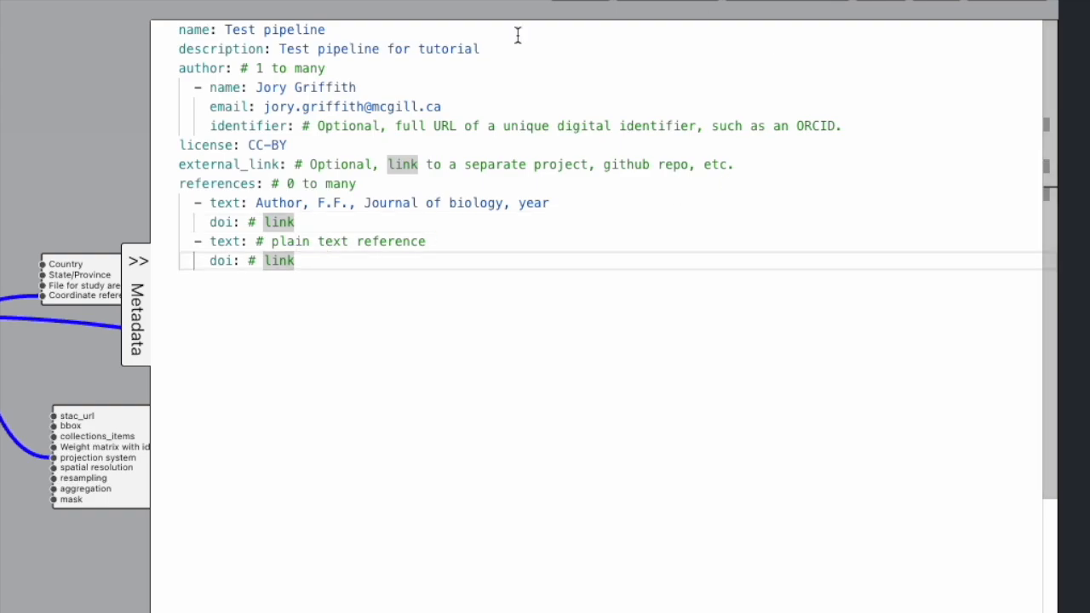
pyautogui.click(136, 261)
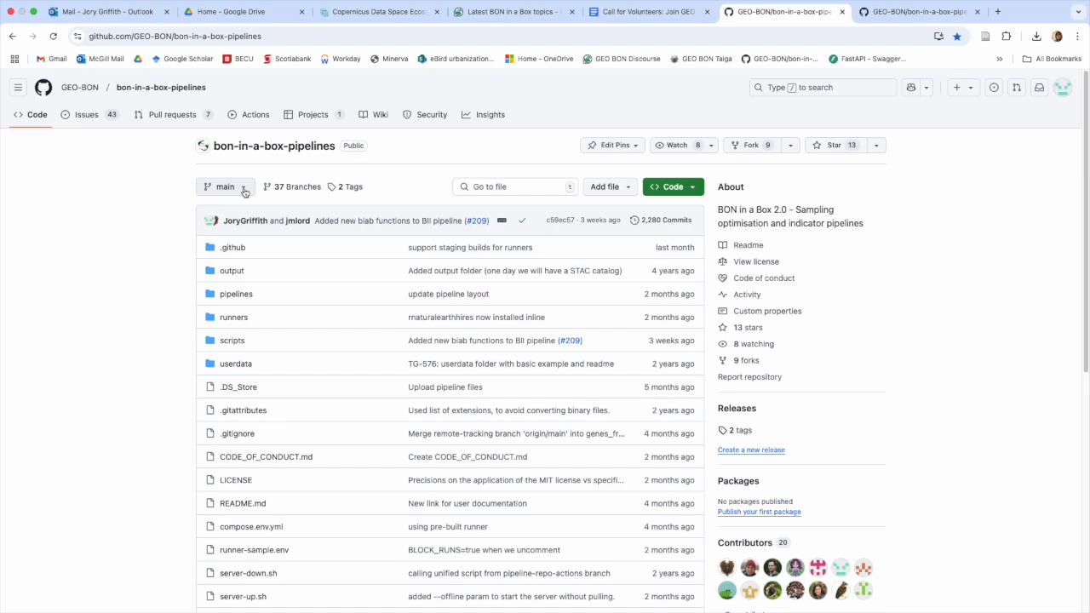
# Step: From the All branches page, create a new branch 'testbranch' based on main
pyautogui.click(243, 191)
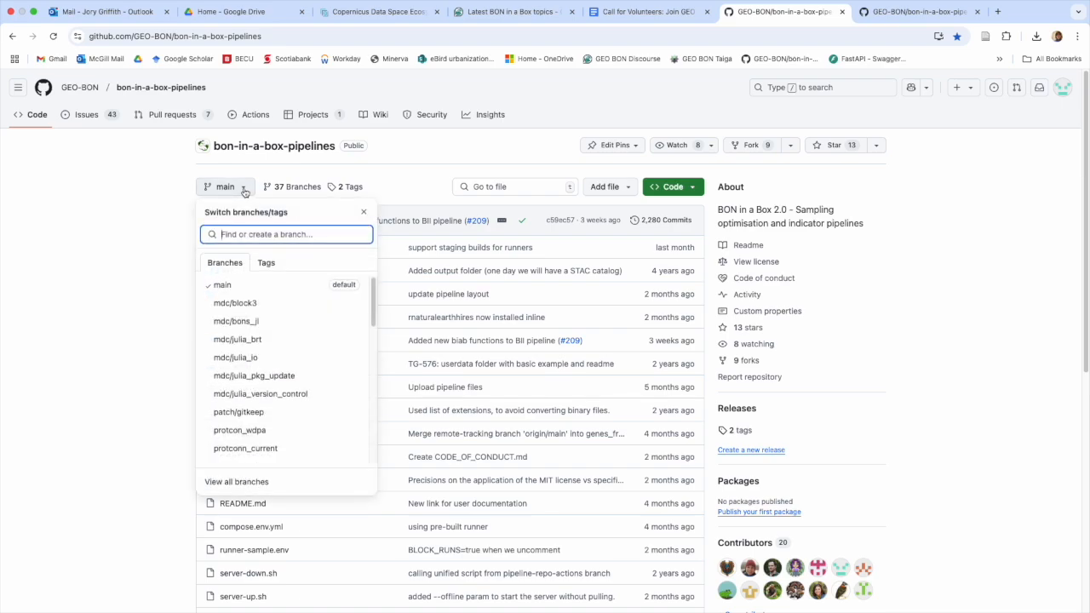
pyautogui.scroll(-1, 283, 411)
pyautogui.scroll(-10, 283, 411)
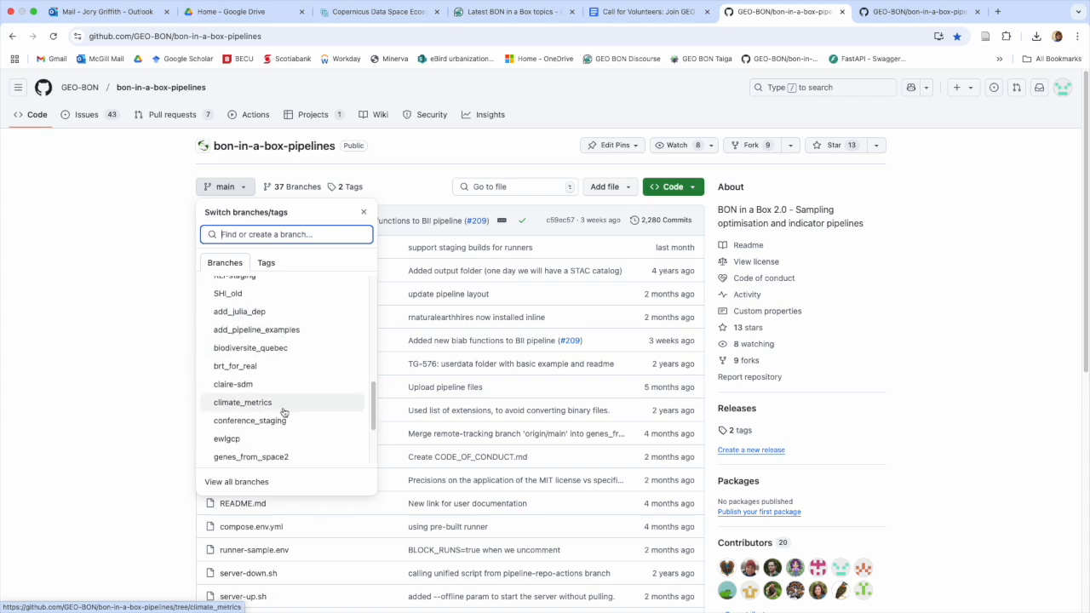
pyautogui.scroll(5, 284, 412)
pyautogui.click(241, 485)
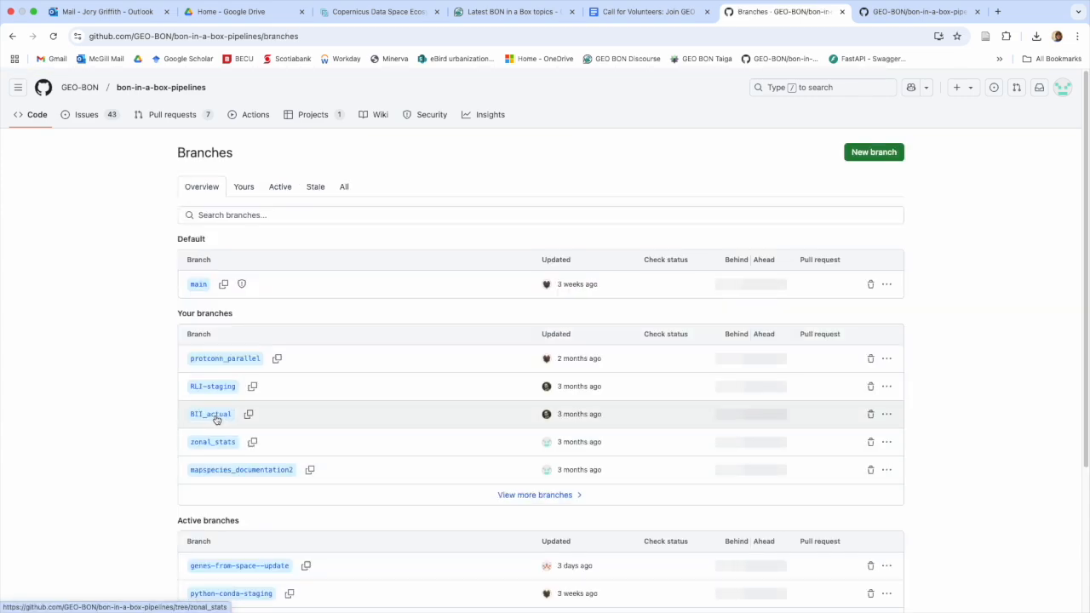
pyautogui.click(882, 154)
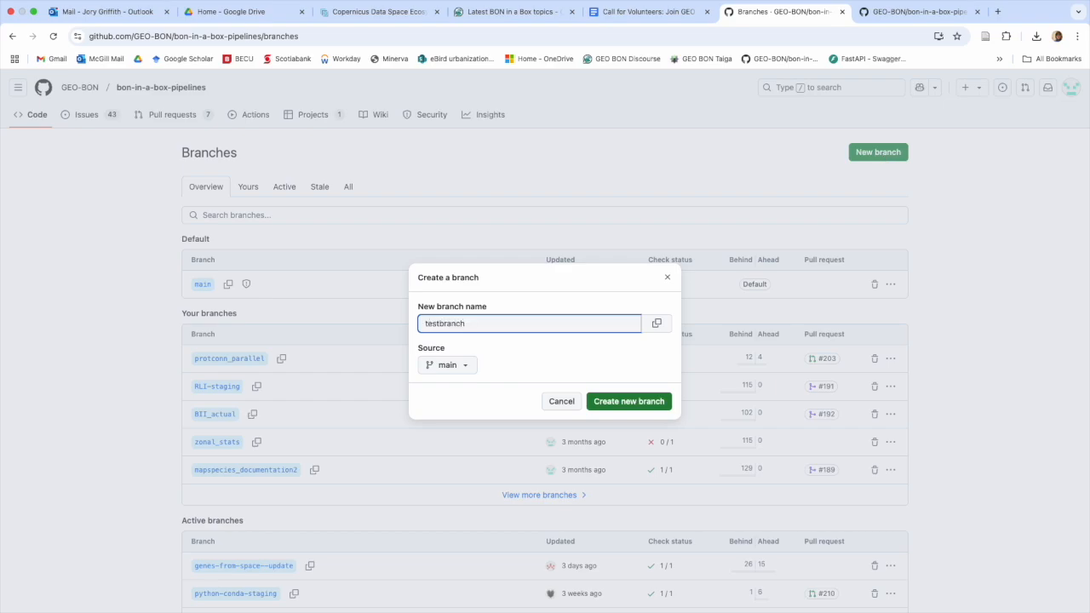
pyautogui.click(634, 402)
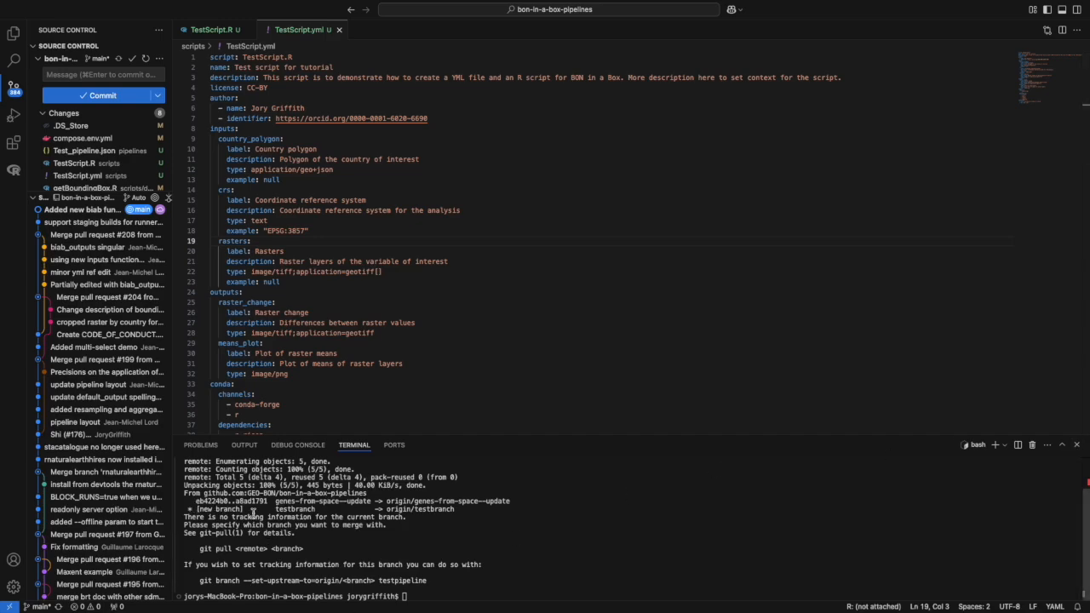
# Step: Check out origin/testbranch locally and stage Test_pipeline.json
pyautogui.scroll(2, 312, 529)
pyautogui.scroll(-2, 312, 530)
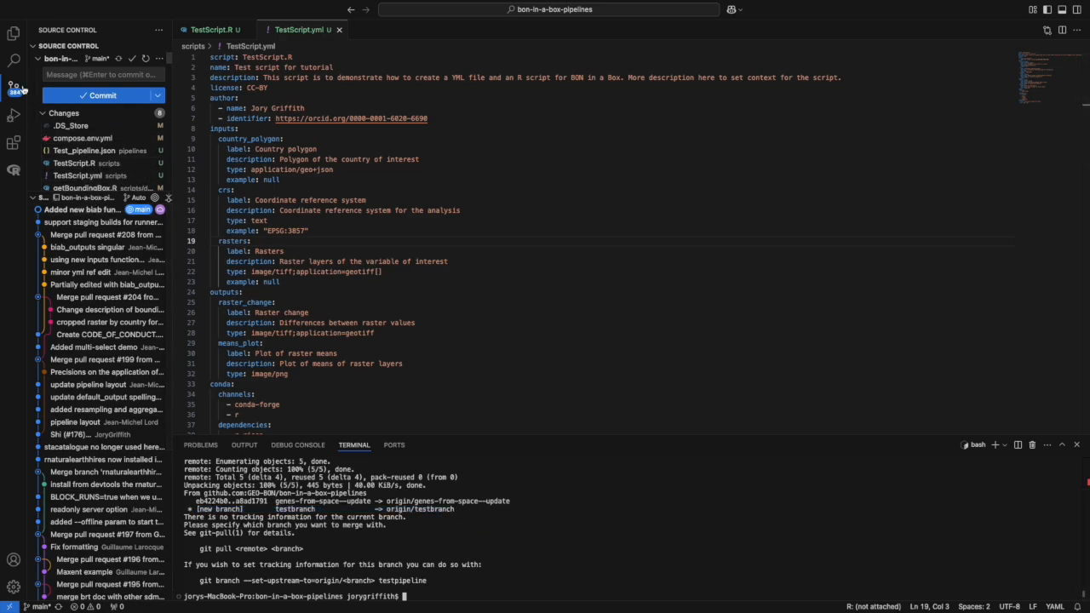
pyautogui.click(38, 607)
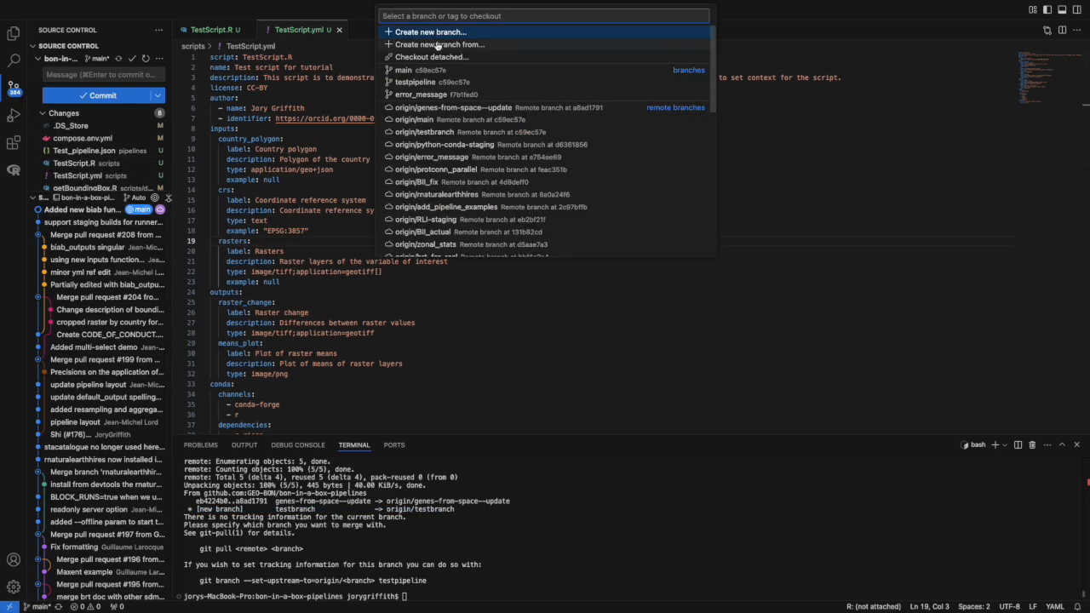
pyautogui.scroll(-2, 448, 124)
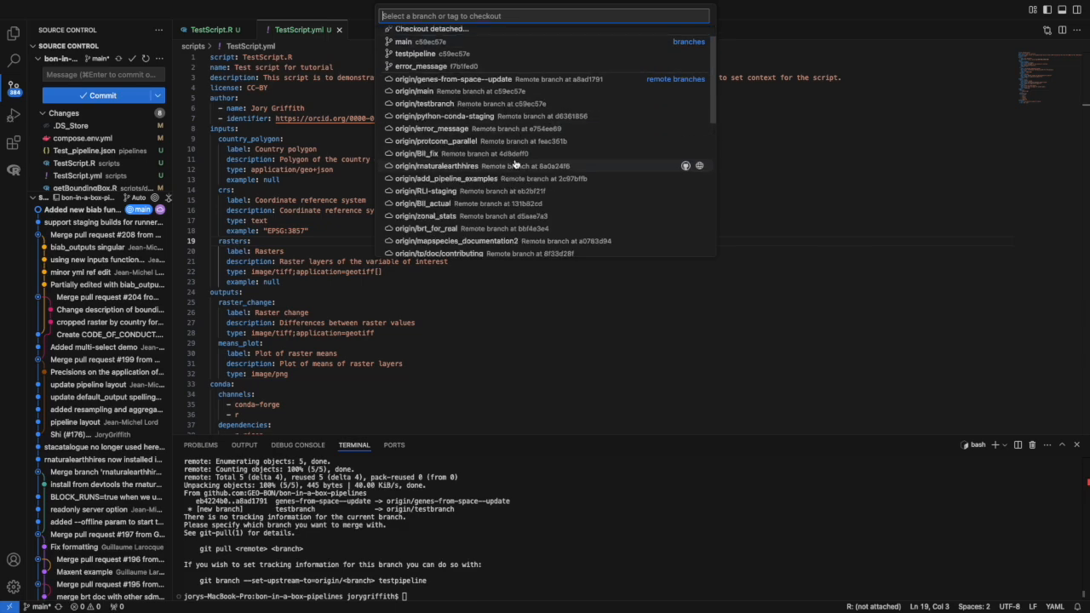
pyautogui.click(446, 104)
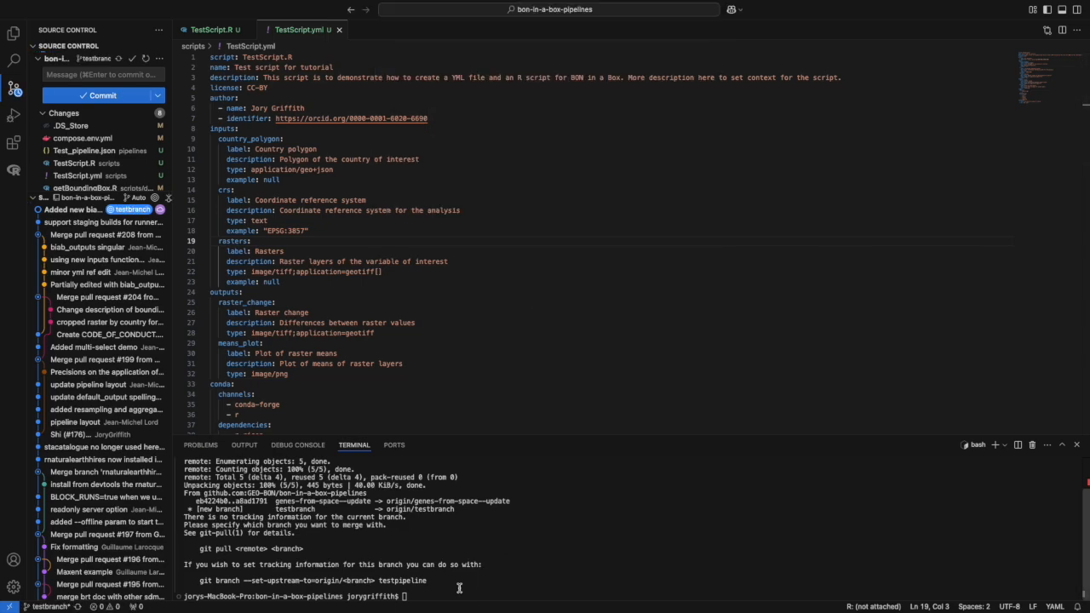
pyautogui.click(149, 150)
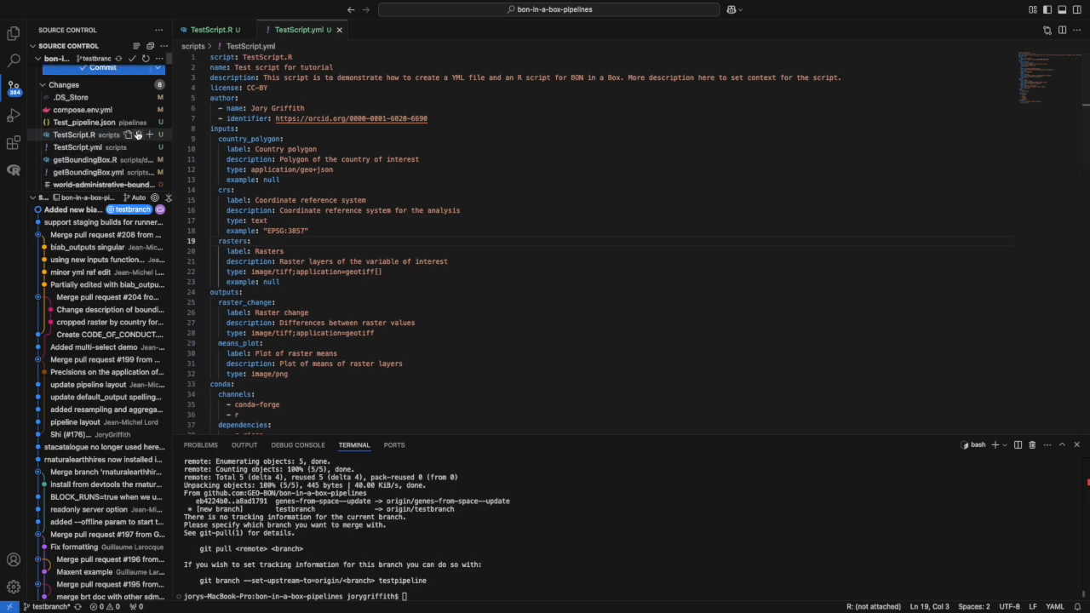
# Step: Stage .DS_Store, compose.env.yml, TestScript.R, TestScript.yml, getBoundingBox.R and getBoundingBox.yml
pyautogui.click(149, 124)
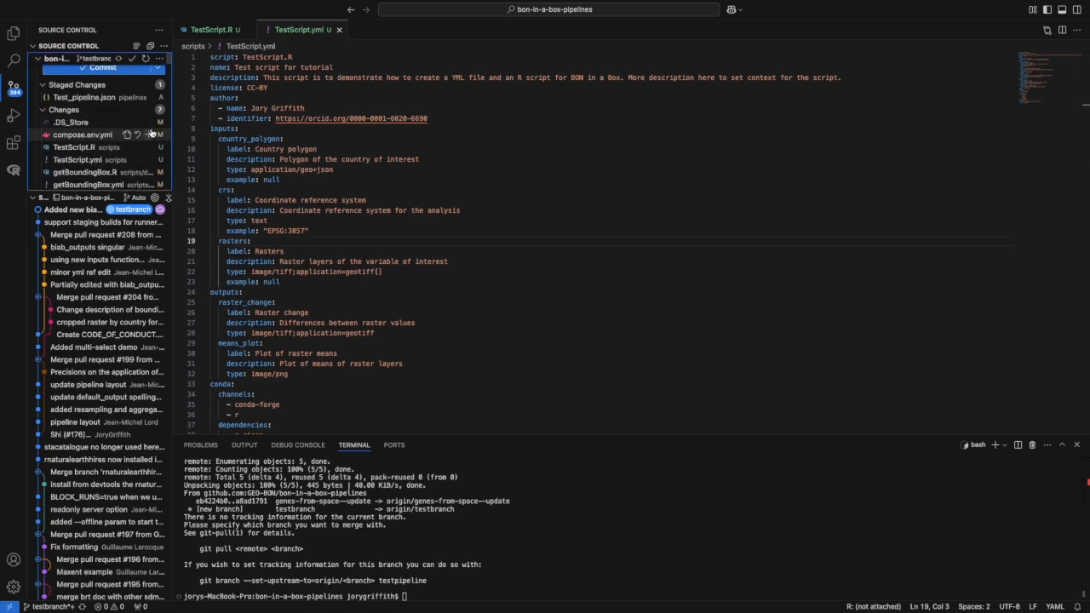
pyautogui.click(151, 136)
pyautogui.click(149, 148)
pyautogui.click(151, 161)
pyautogui.click(150, 173)
pyautogui.click(148, 181)
pyautogui.scroll(3, 146, 181)
# Step: Commit the staged files with the message 'Created test pipeline for a tutorial'
pyautogui.click(102, 74)
pyautogui.write('Created test pipeline')
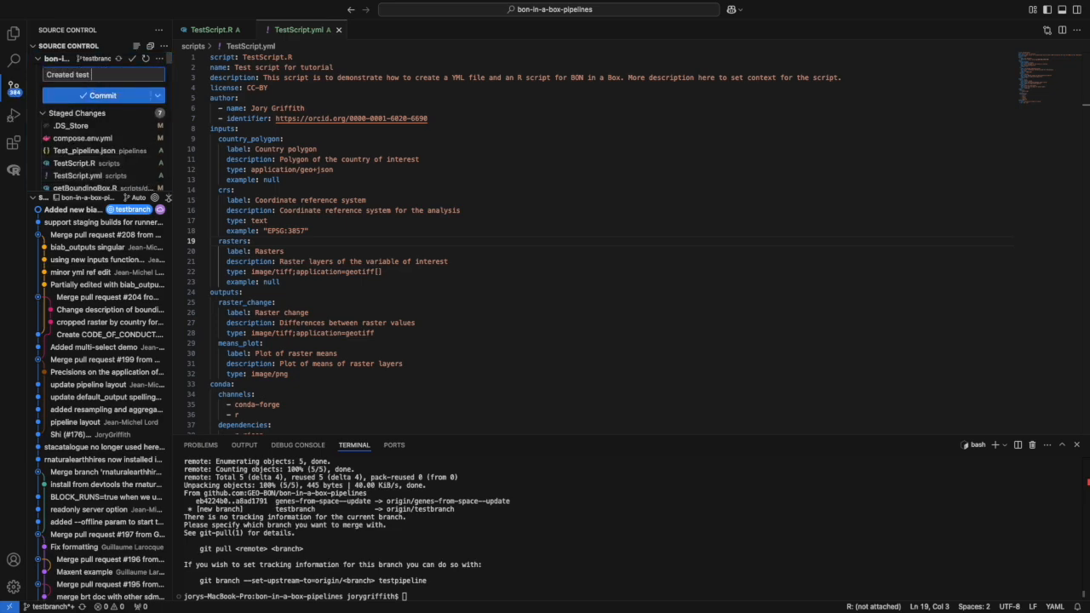
pyautogui.press('BackSpace')
pyautogui.press('BackSpace')
pyautogui.press('BackSpace')
pyautogui.press('BackSpace')
pyautogui.write('line for a tutop')
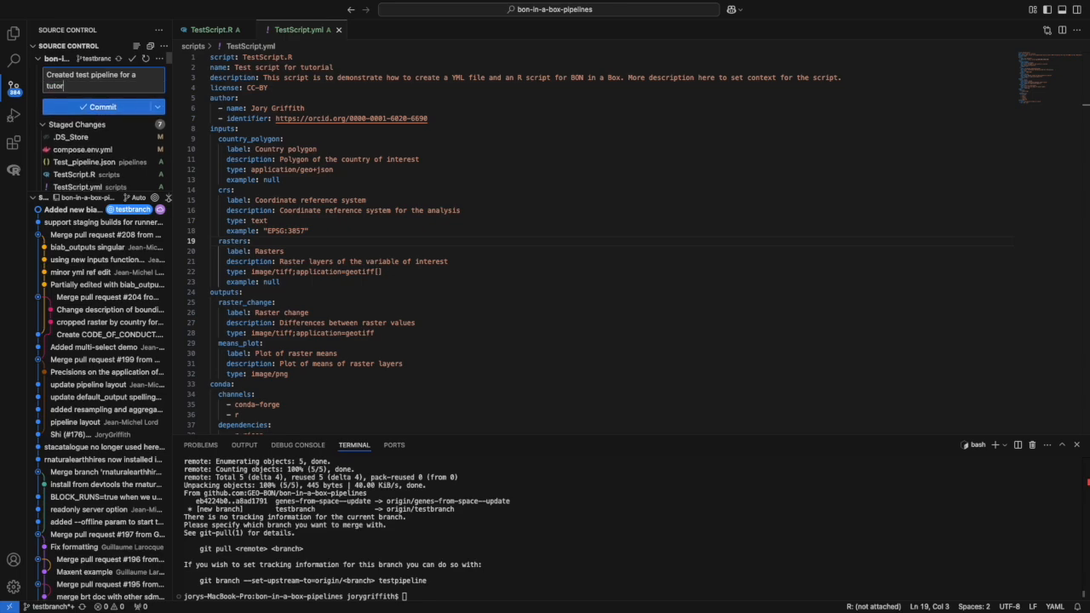
pyautogui.click(118, 106)
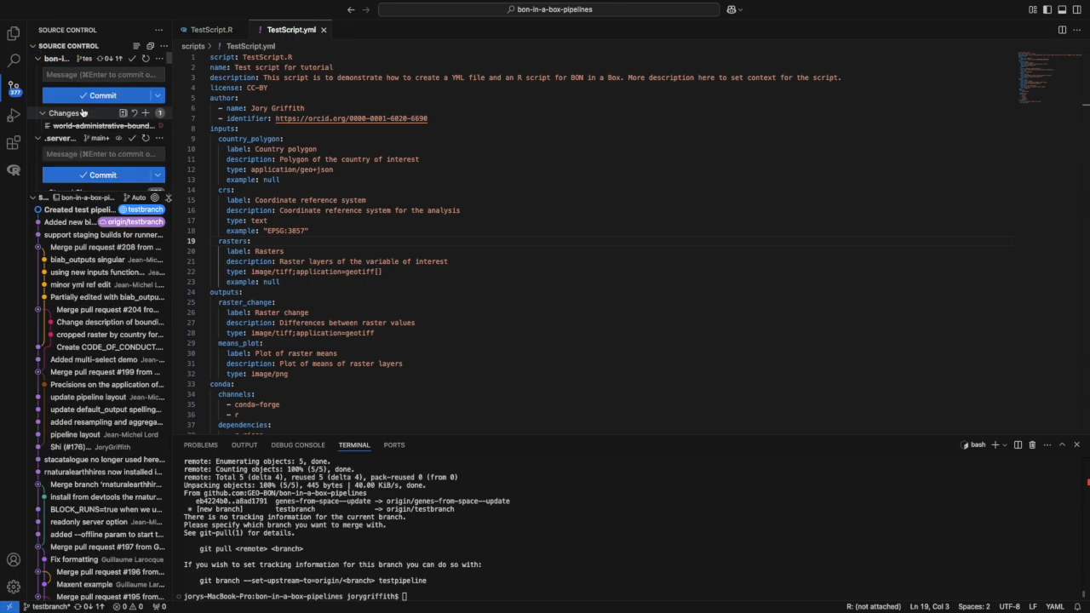
# Step: Sync the new commit to origin/testbranch, confirming the pull and push
pyautogui.scroll(-1, 121, 125)
pyautogui.scroll(1, 118, 118)
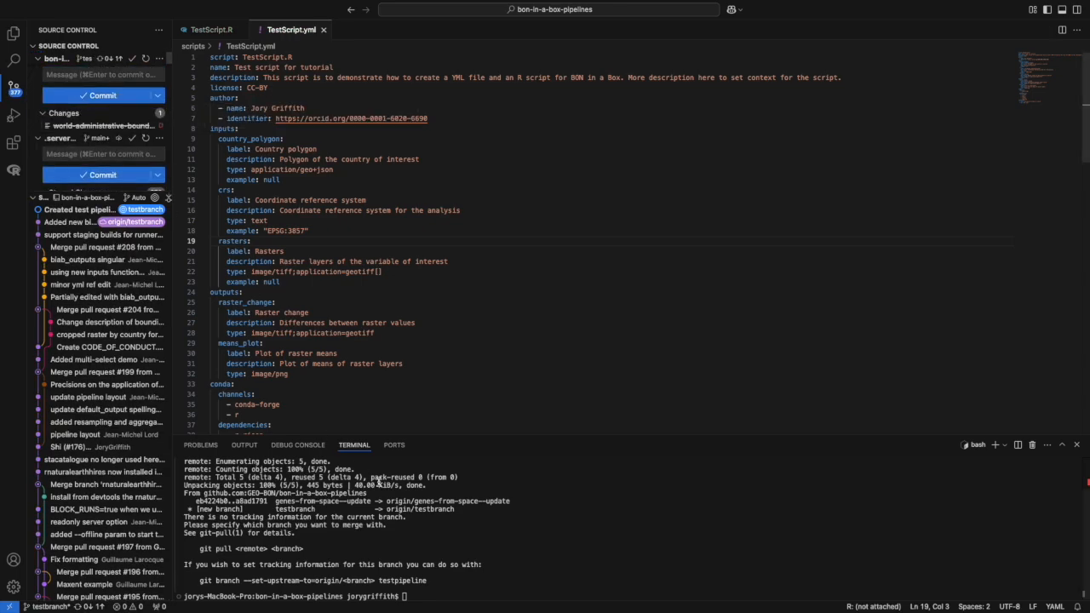
pyautogui.click(41, 197)
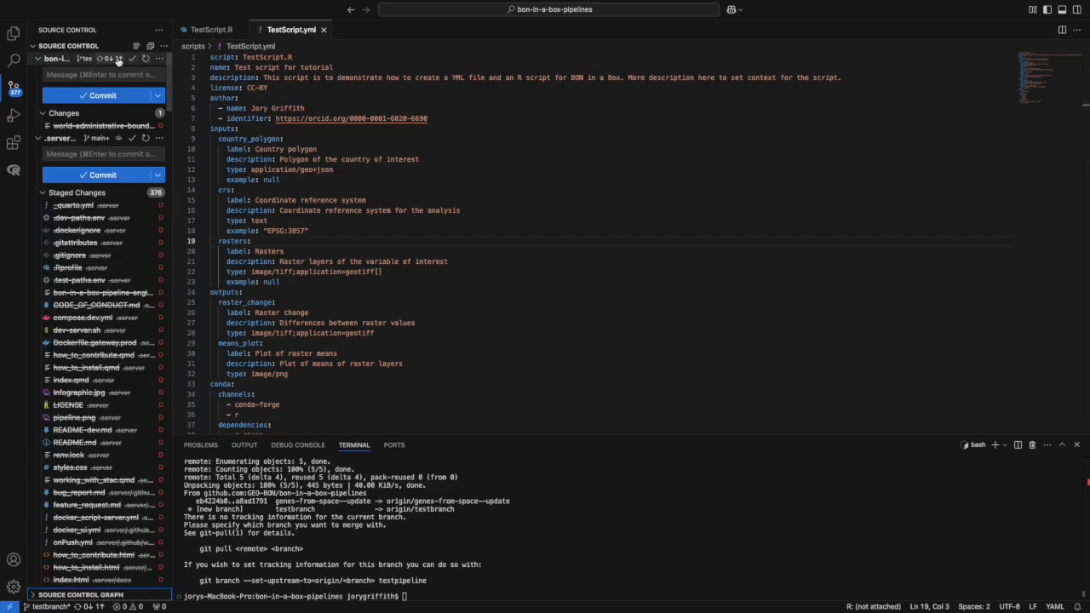
pyautogui.click(117, 58)
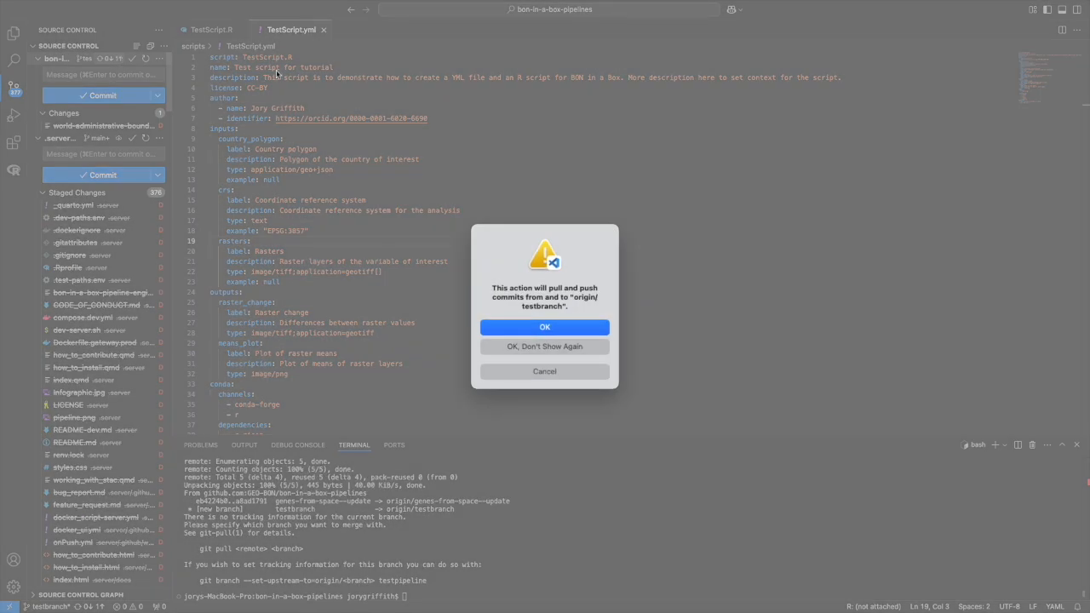
pyautogui.click(549, 330)
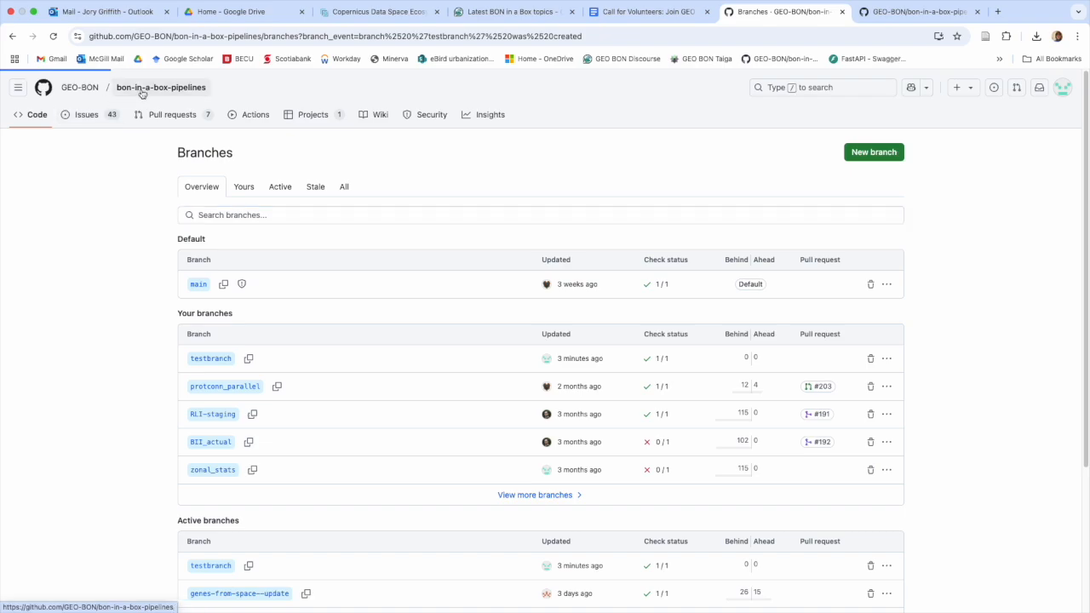
# Step: Start a pull request for testbranch into main from the Compare & pull request banner
pyautogui.click(142, 91)
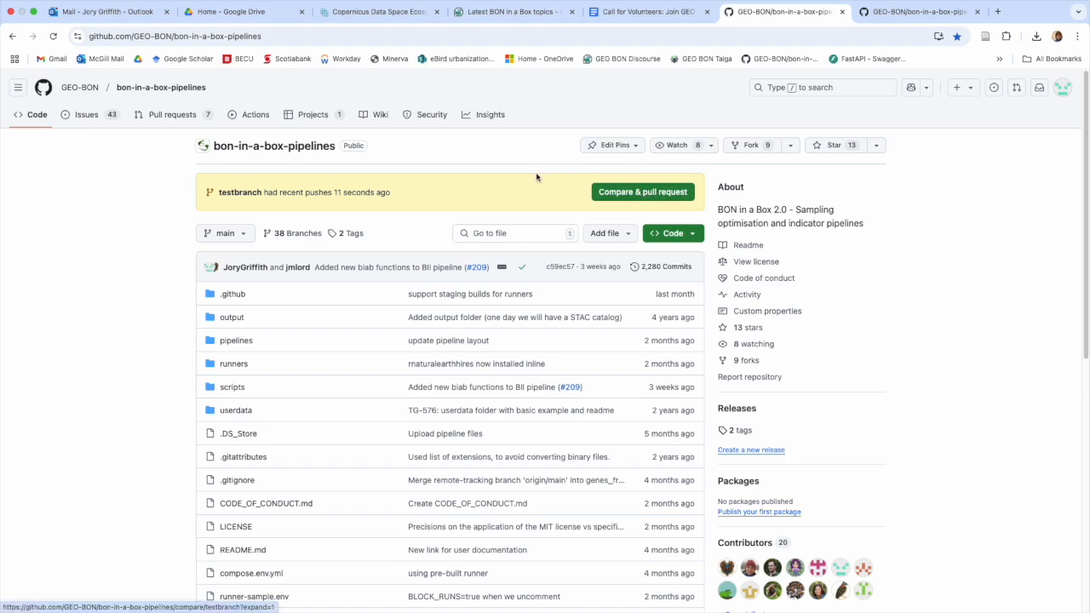
pyautogui.click(240, 240)
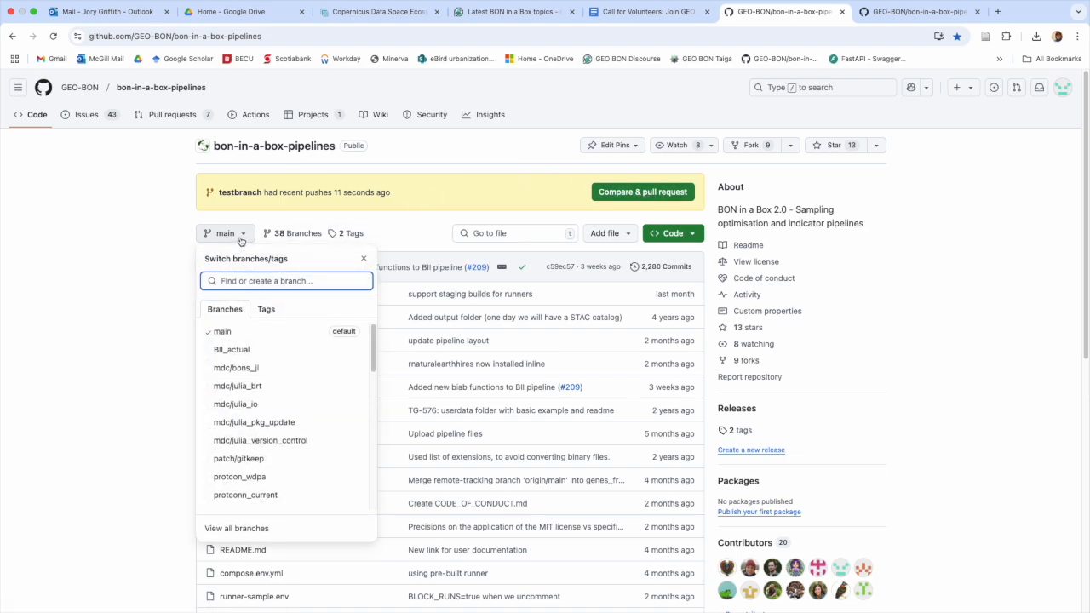
pyautogui.click(241, 241)
pyautogui.click(183, 120)
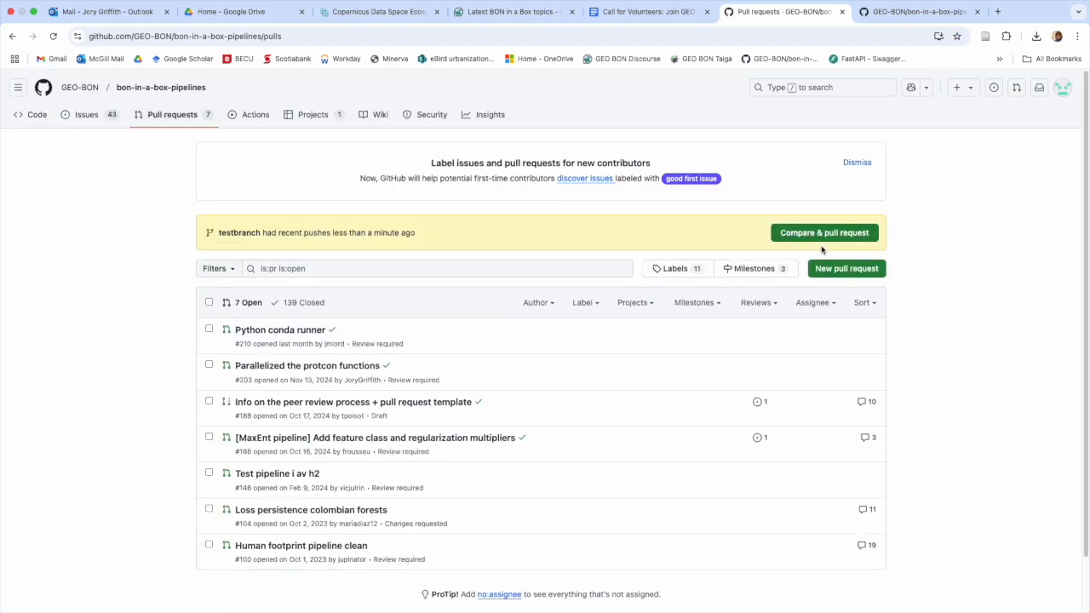
pyautogui.click(824, 235)
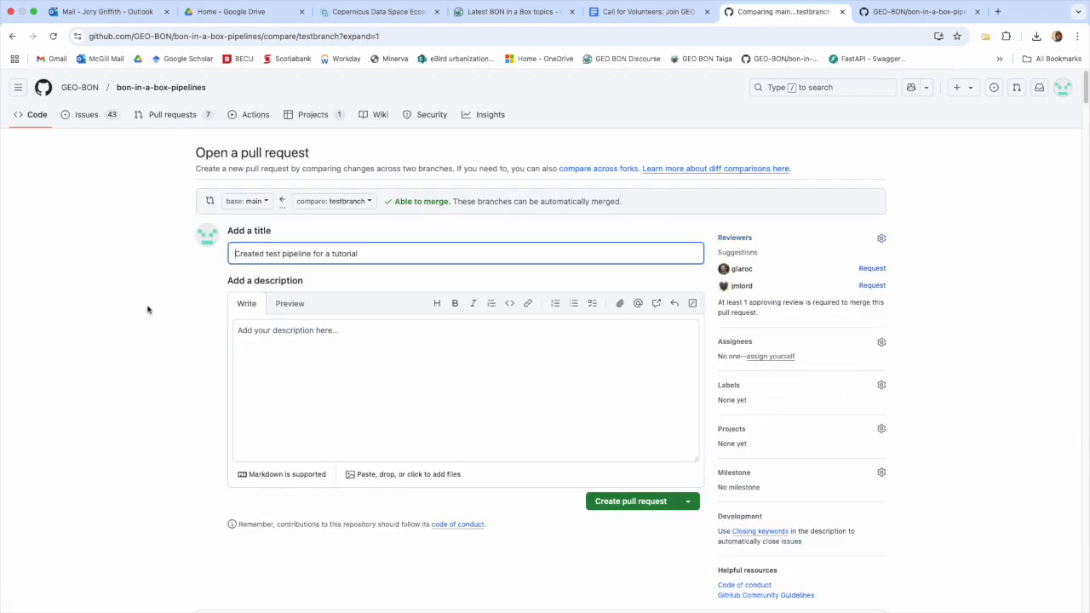
# Step: Describe the PR as 'This is the test pipeline for the tutorial. Please add it to the main branch…' and create it
pyautogui.click(267, 335)
pyautogui.write('This is the test pipeline for the tutorial. Ple')
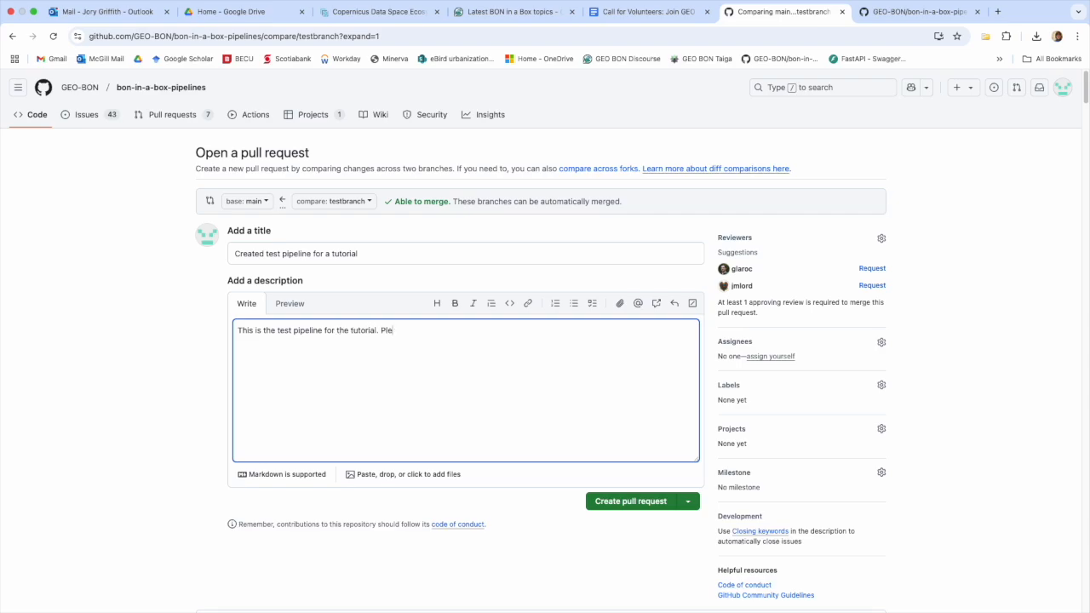
pyautogui.write('ase add it to the main branch. More information.')
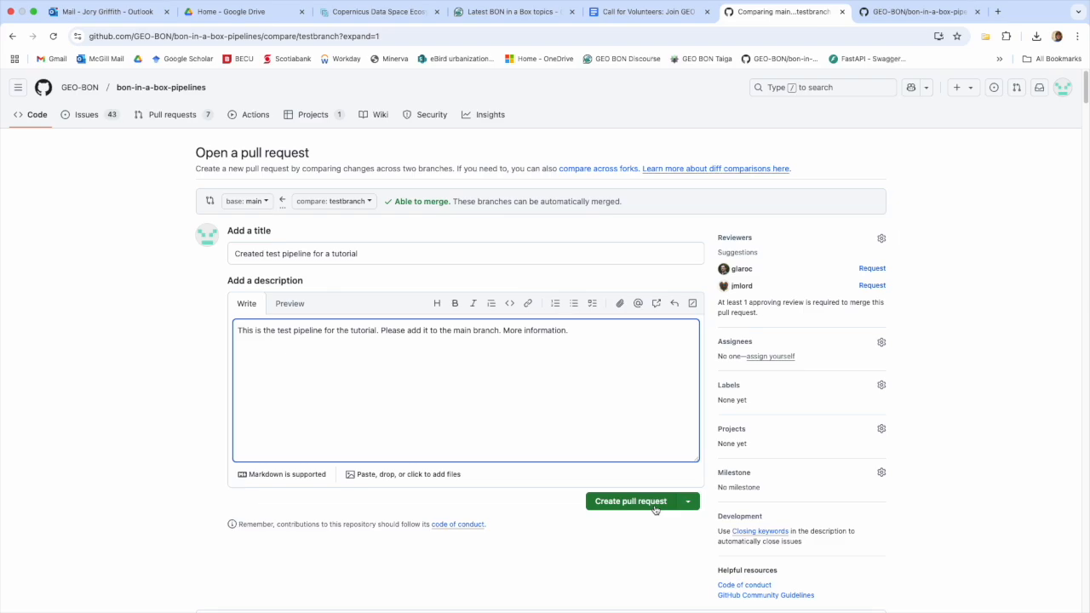
pyautogui.click(655, 509)
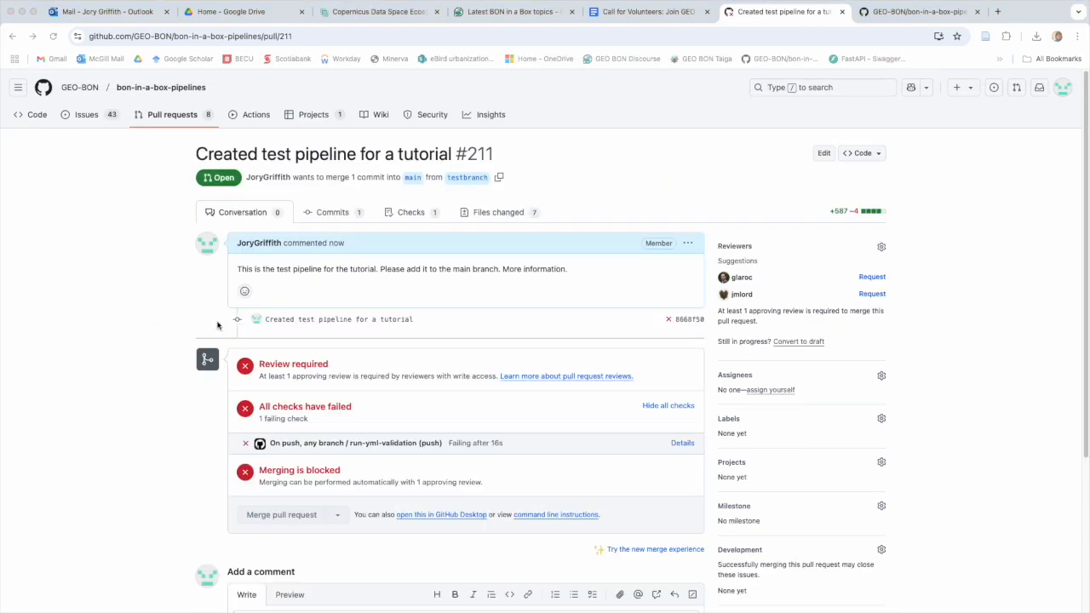
pyautogui.scroll(-3, 145, 411)
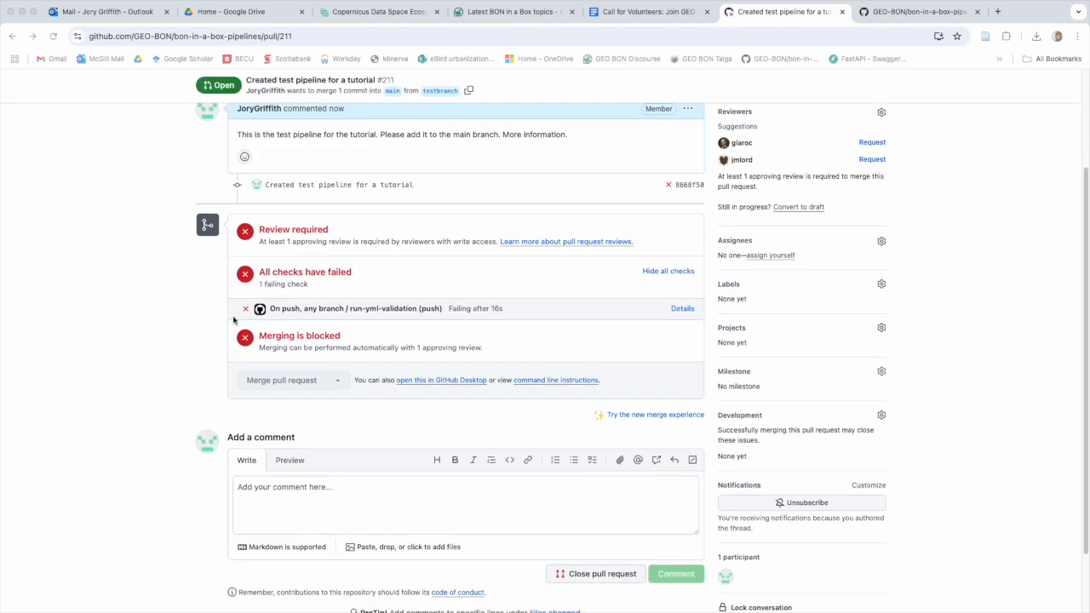
pyautogui.scroll(3, 173, 362)
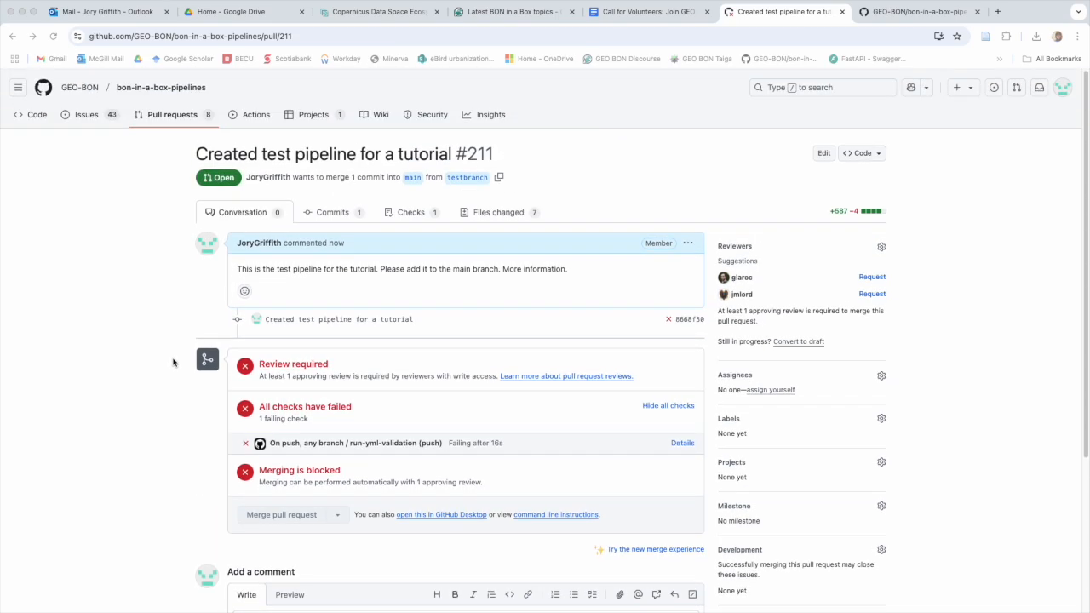